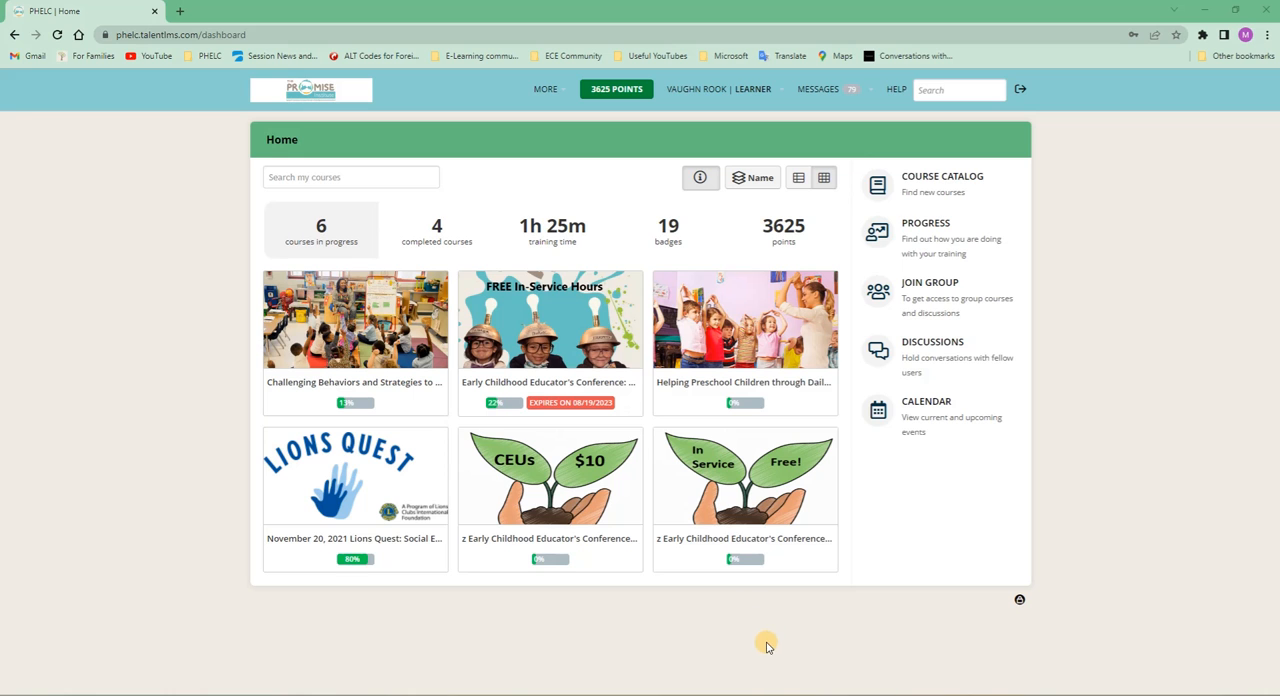
- Open the in-service "z Early Childhood Educator's Conference" course and view its instructor-led session unit under Useful Things
{"action": "left_click", "coordinate": [709, 543]}
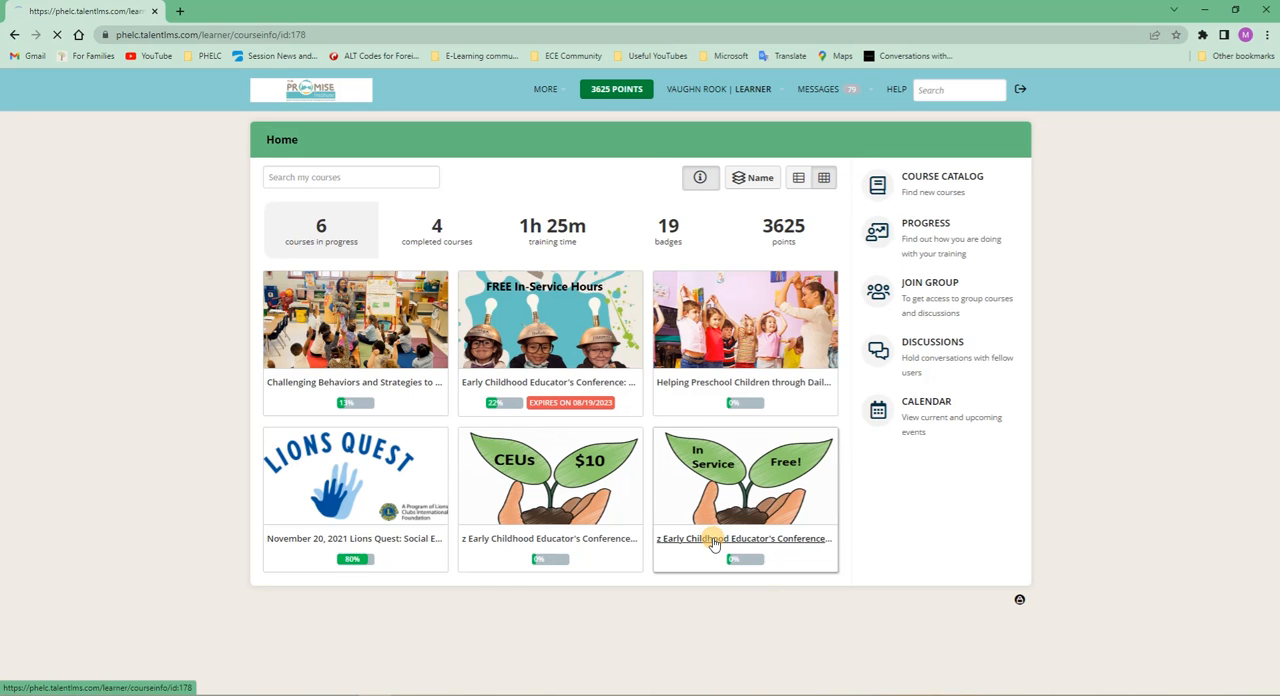
{"action": "scroll", "coordinate": [706, 541], "scroll_direction": "down", "scroll_amount": 10}
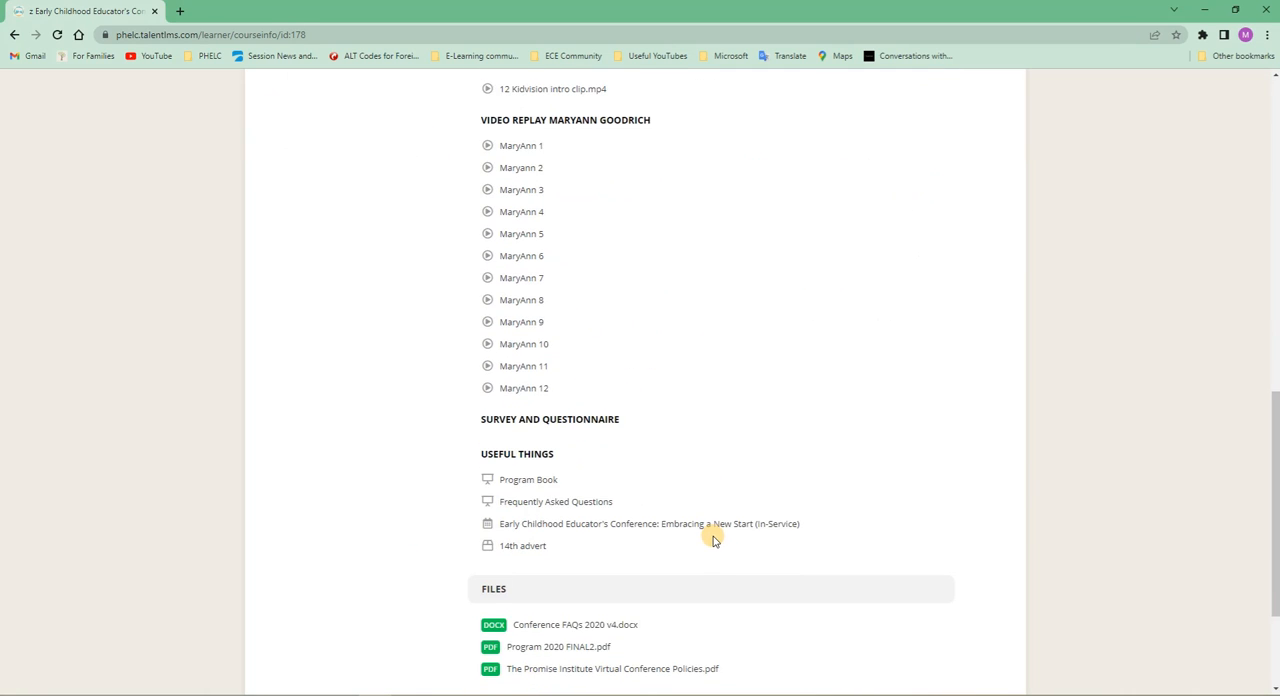
{"action": "scroll", "coordinate": [714, 548], "scroll_direction": "up", "scroll_amount": 1}
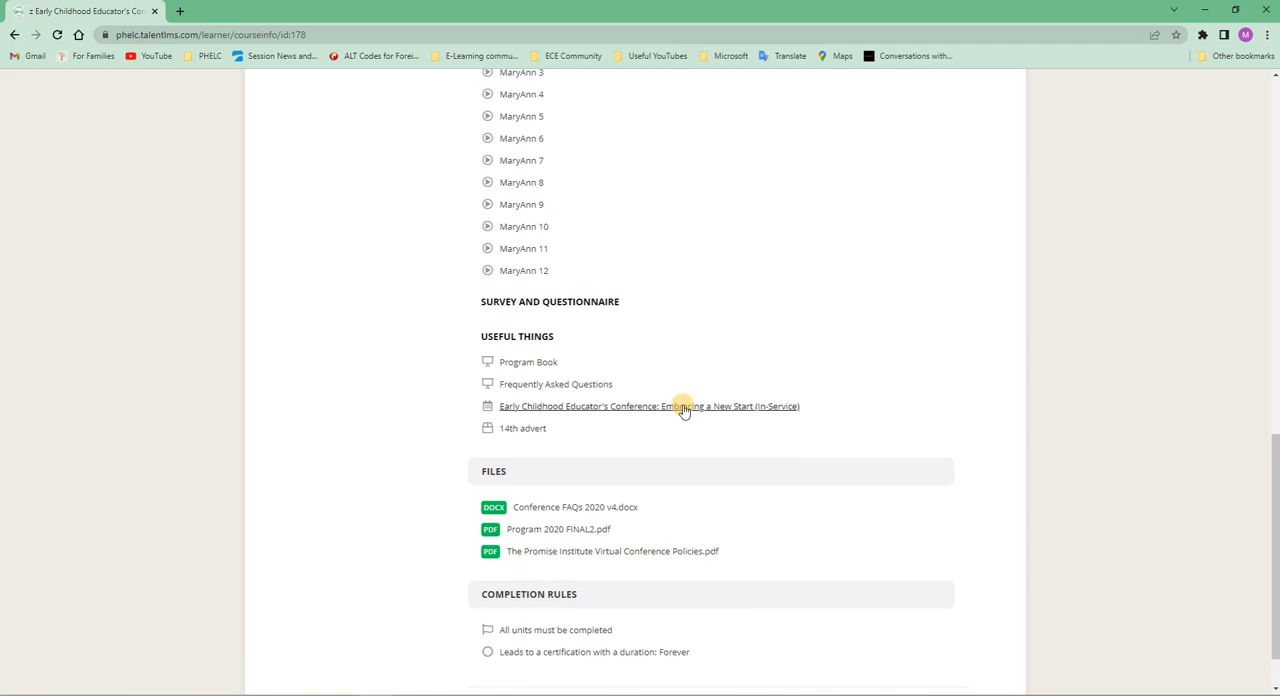
{"action": "scroll", "coordinate": [682, 410], "scroll_direction": "up", "scroll_amount": 5}
{"action": "scroll", "coordinate": [697, 424], "scroll_direction": "up", "scroll_amount": 3}
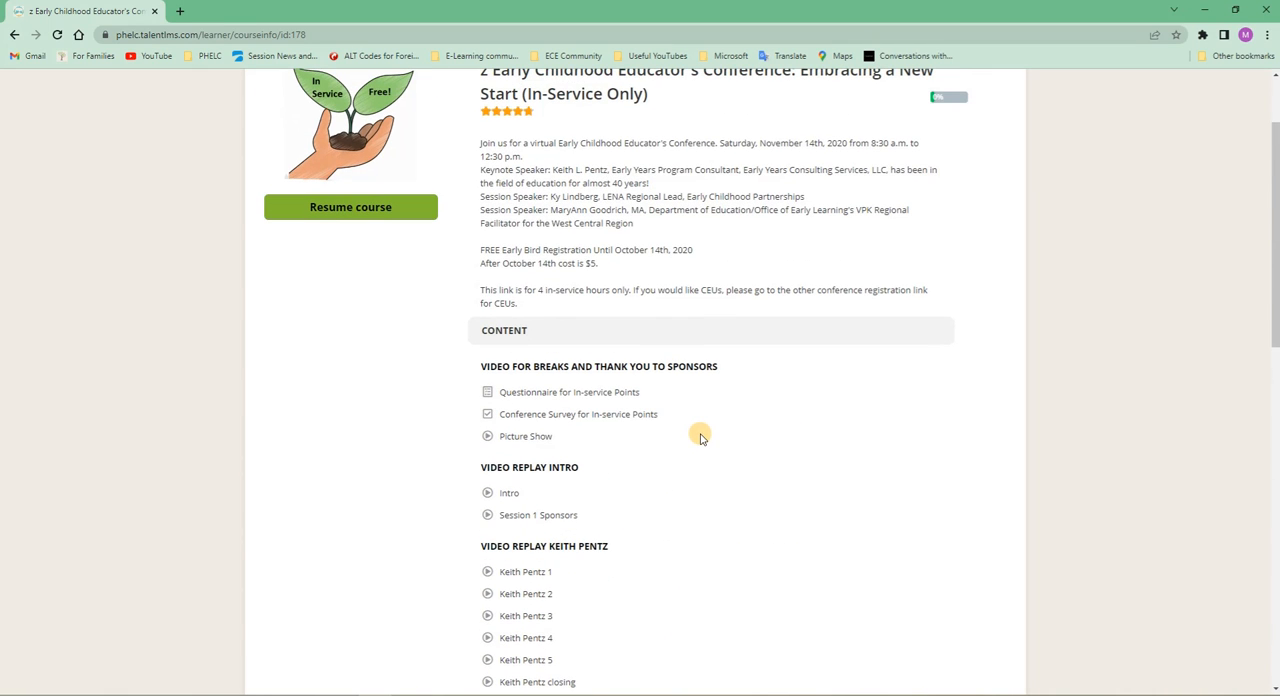
{"action": "scroll", "coordinate": [700, 440], "scroll_direction": "down", "scroll_amount": 8}
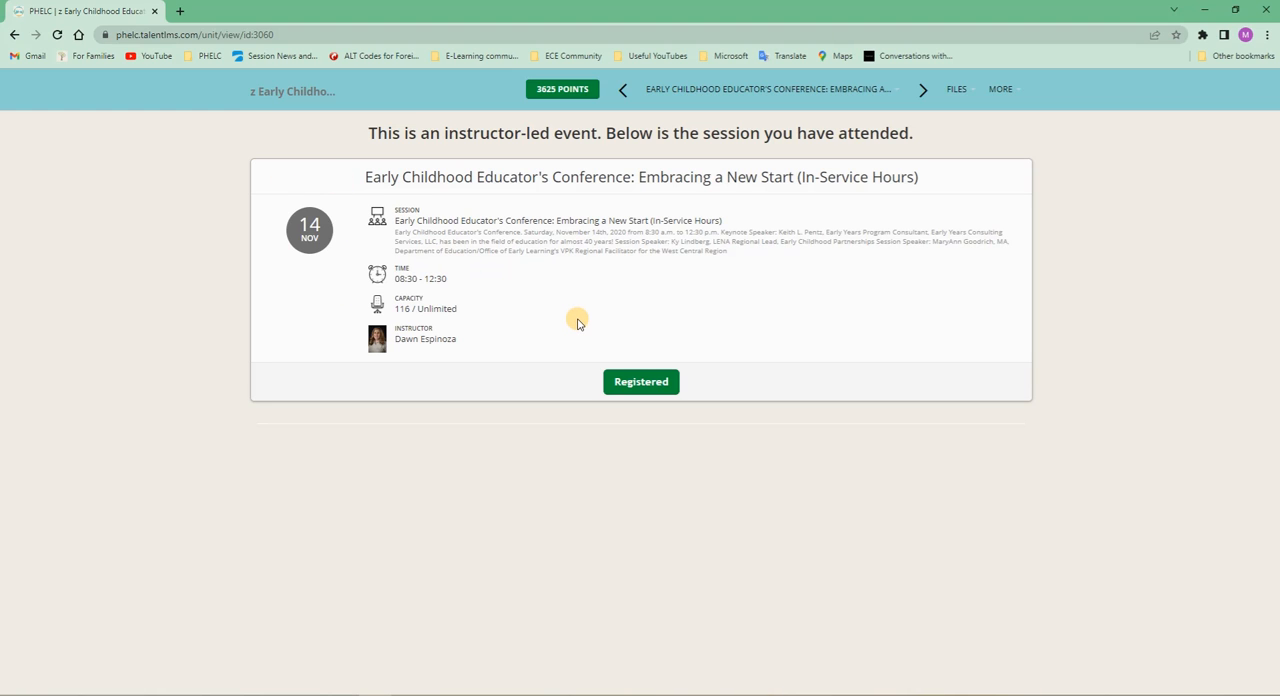
{"action": "left_click", "coordinate": [296, 92]}
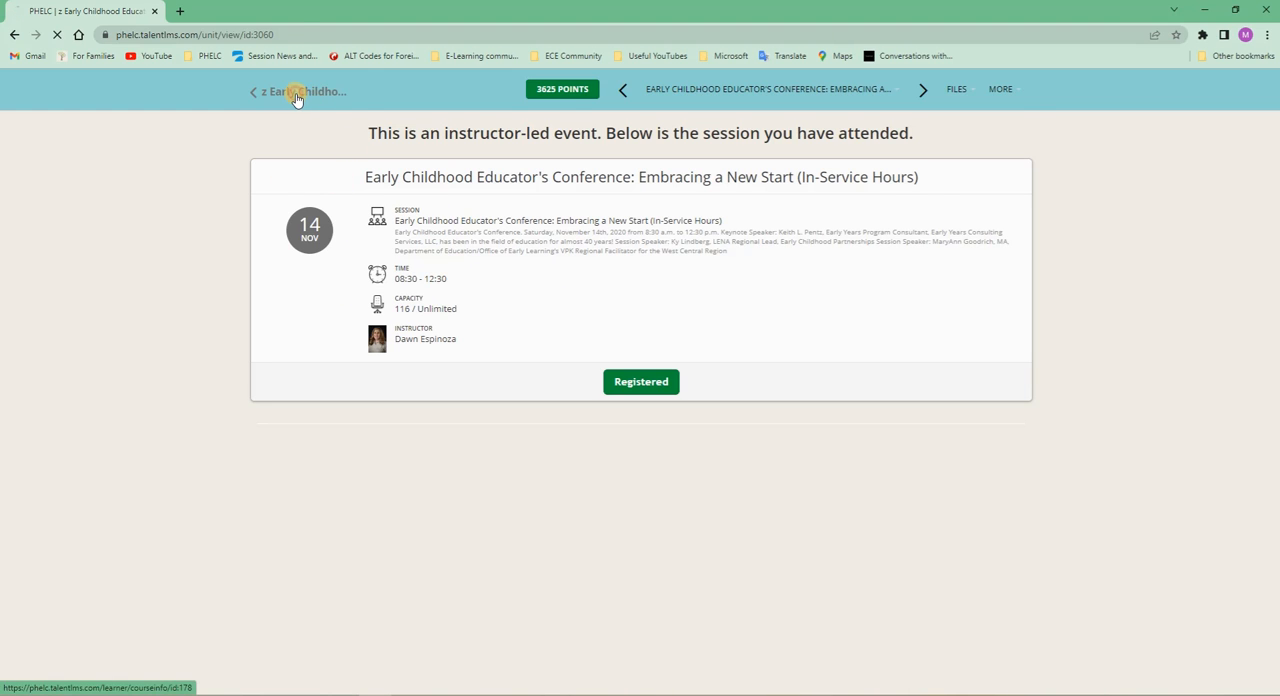
{"action": "left_click", "coordinate": [272, 140]}
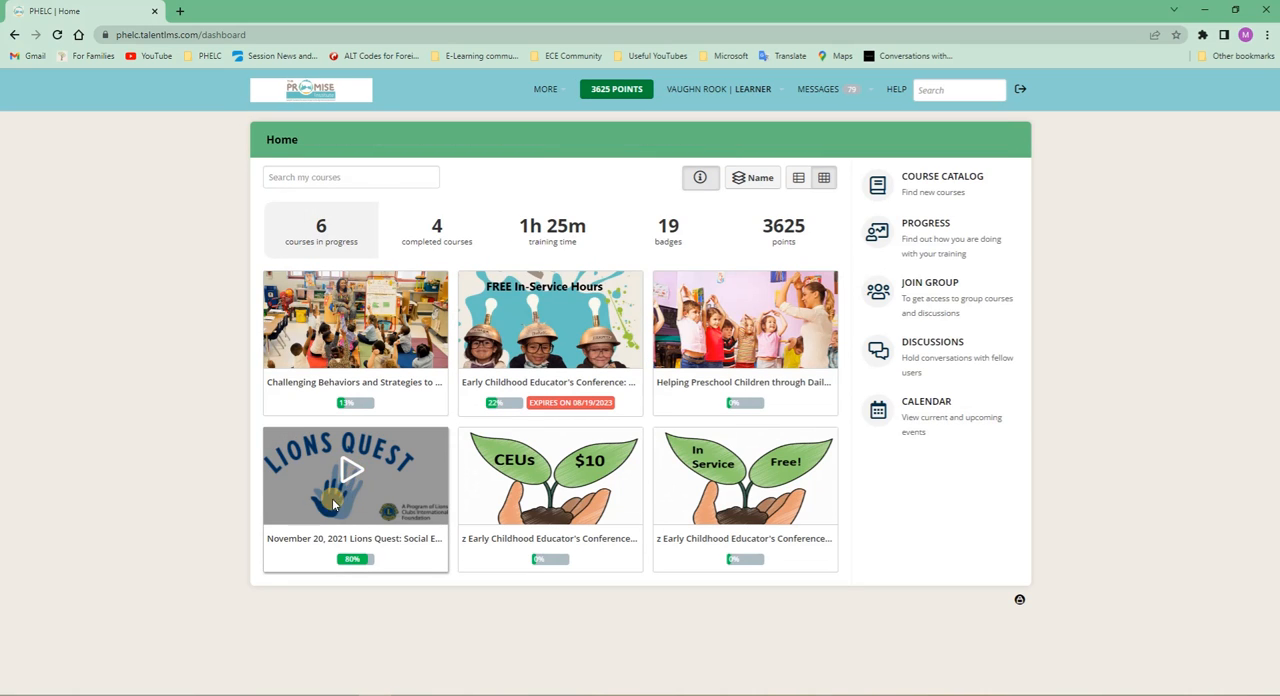
{"action": "left_click", "coordinate": [299, 541]}
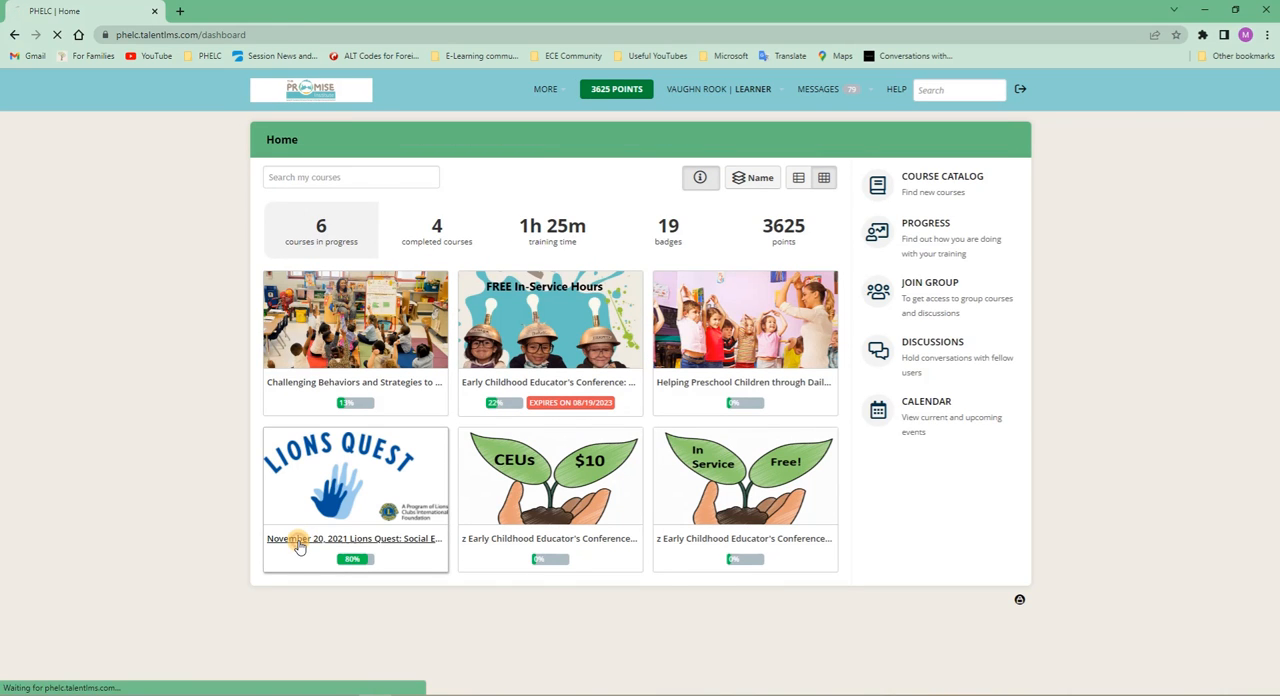
{"action": "scroll", "coordinate": [701, 354], "scroll_direction": "down", "scroll_amount": 3}
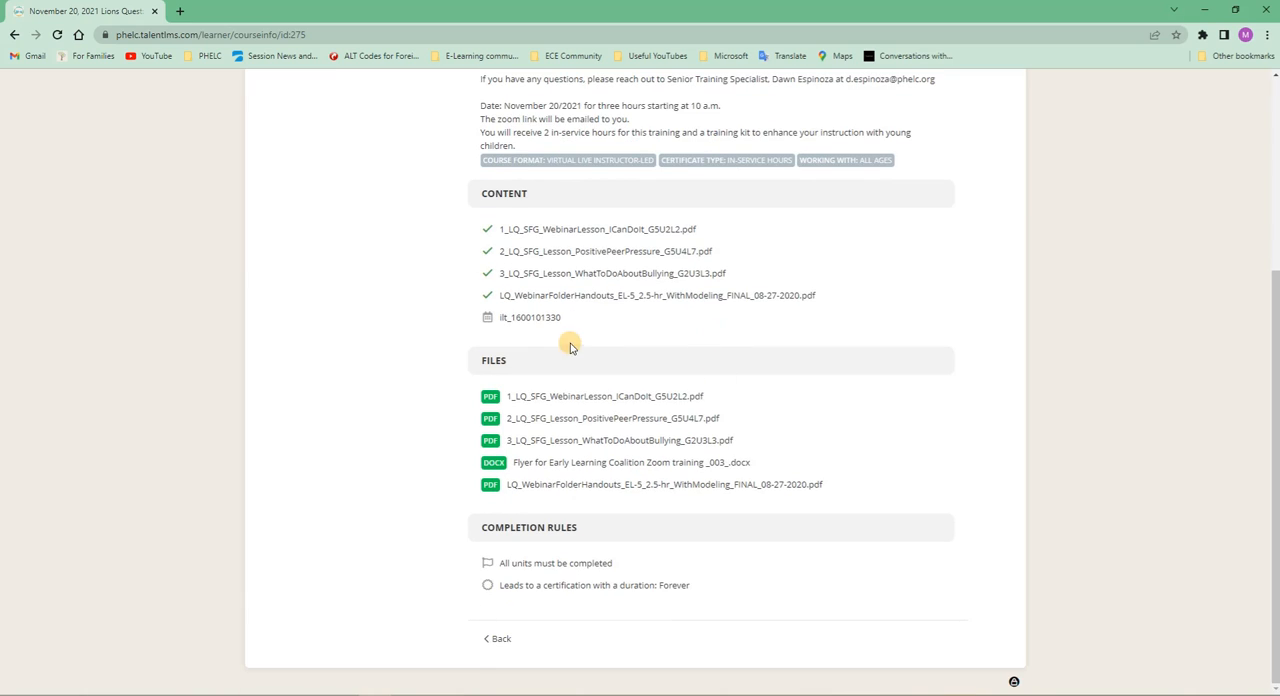
{"action": "scroll", "coordinate": [540, 340], "scroll_direction": "up", "scroll_amount": 1}
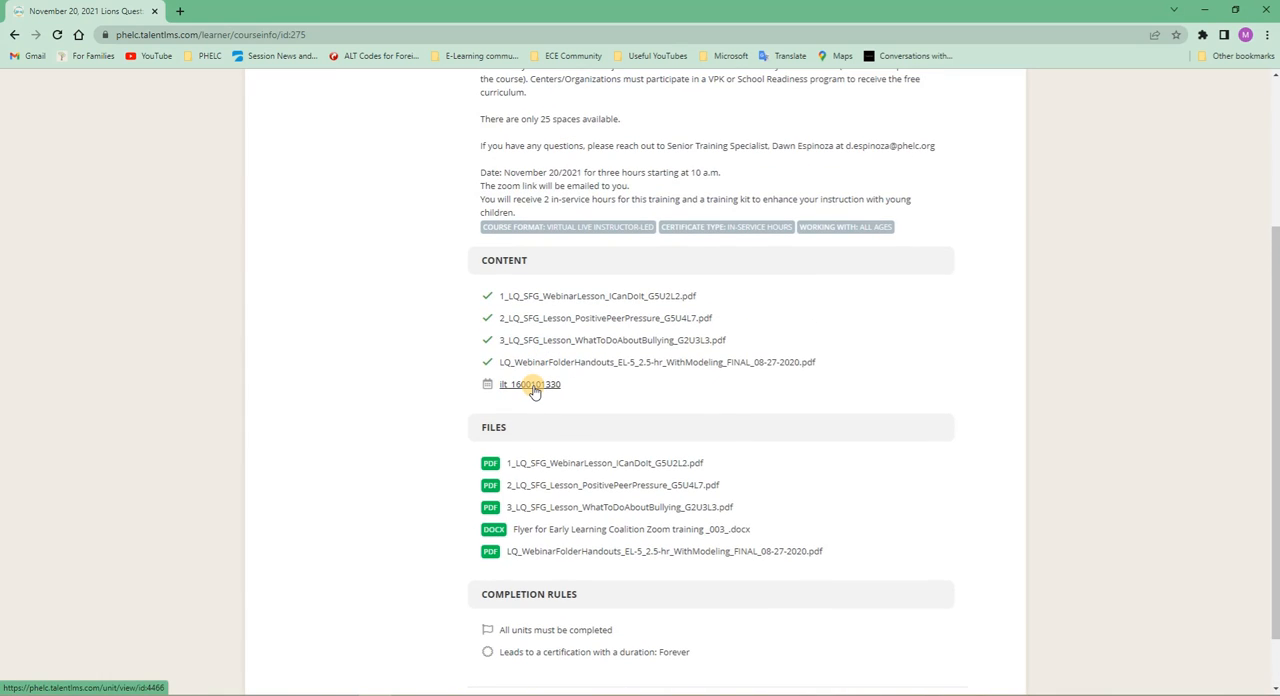
{"action": "left_click", "coordinate": [533, 388]}
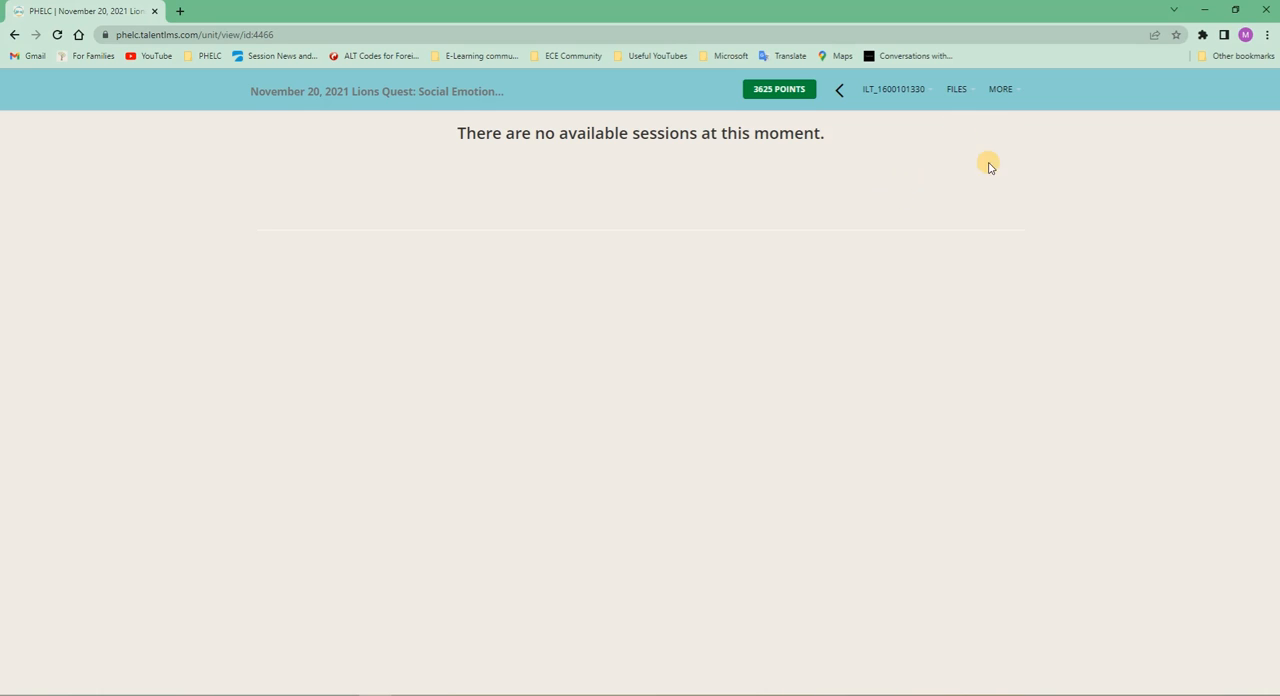
- Leave the unit, log out of the learner account, and log in with the administrator's e-mail and account password
{"action": "left_click", "coordinate": [349, 93]}
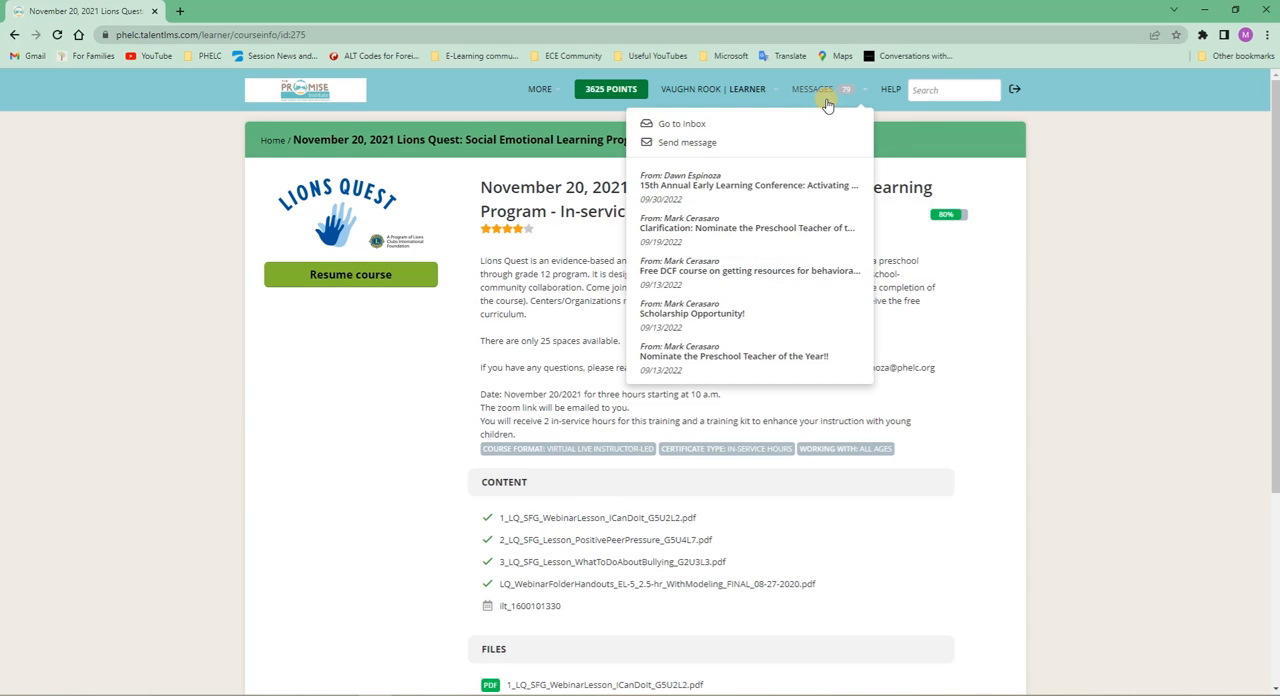
{"action": "left_click", "coordinate": [1013, 91]}
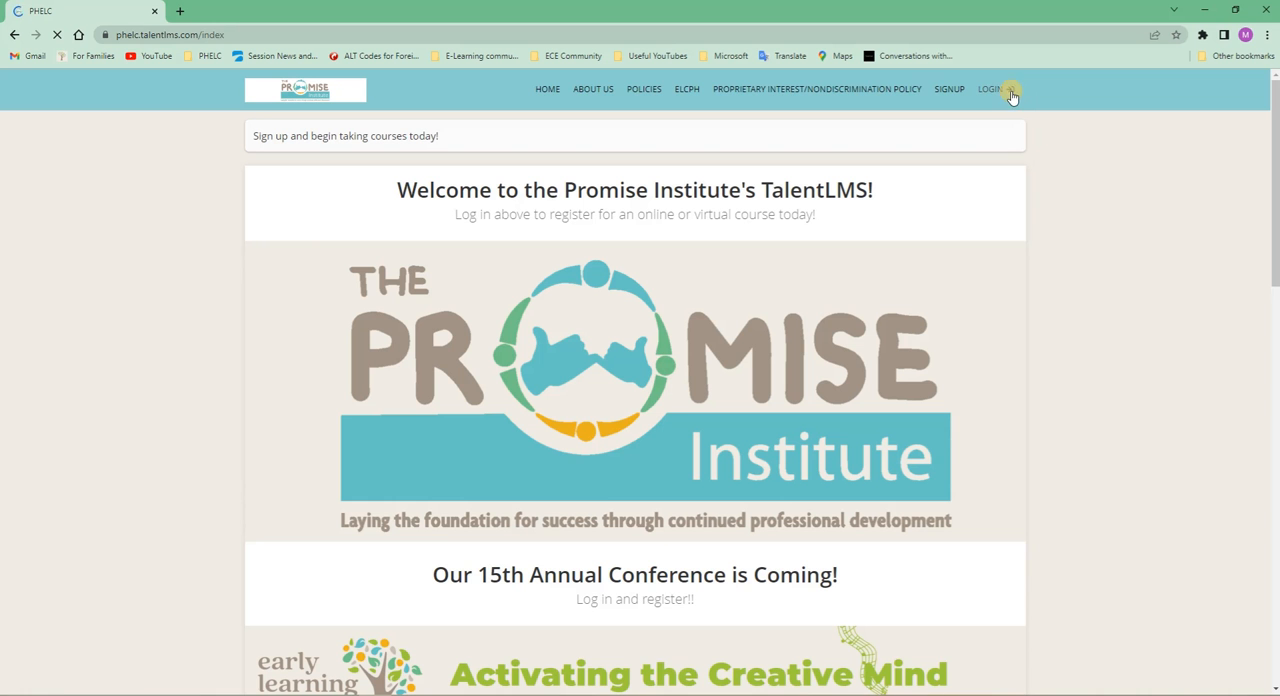
{"action": "left_click", "coordinate": [999, 90]}
{"action": "left_click", "coordinate": [631, 209]}
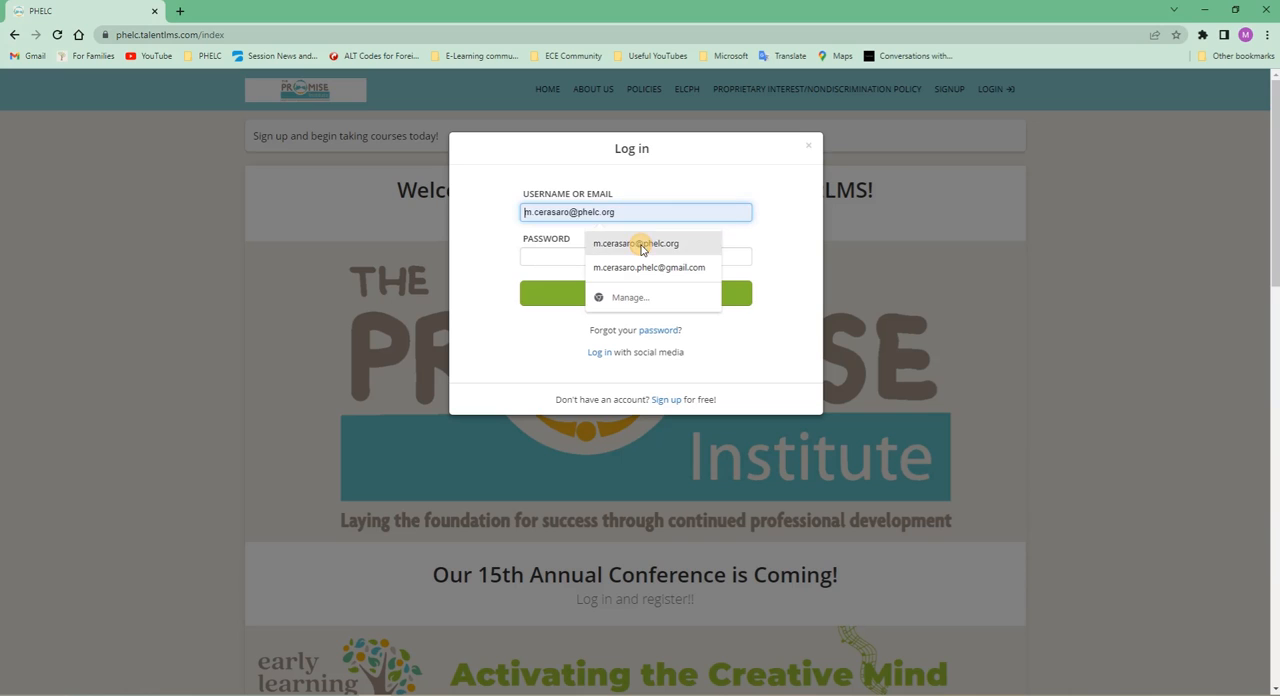
{"action": "left_click", "coordinate": [643, 247]}
{"action": "left_click", "coordinate": [582, 258]}
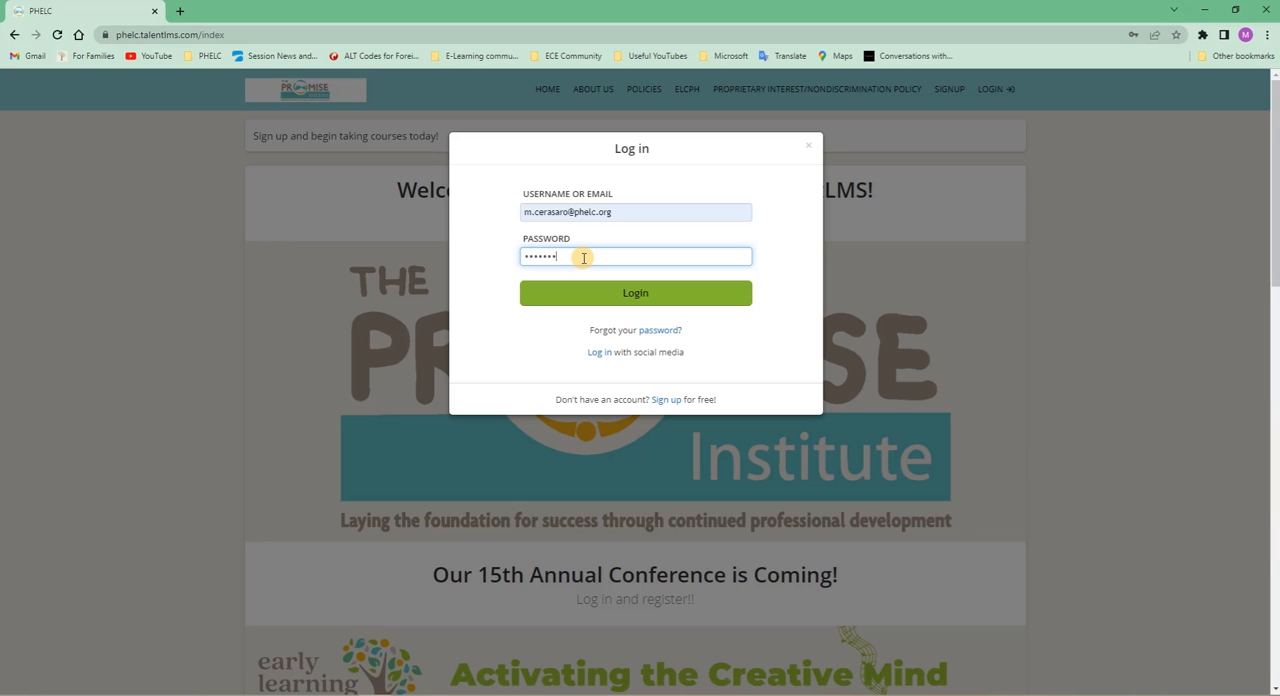
{"action": "key", "text": "Return"}
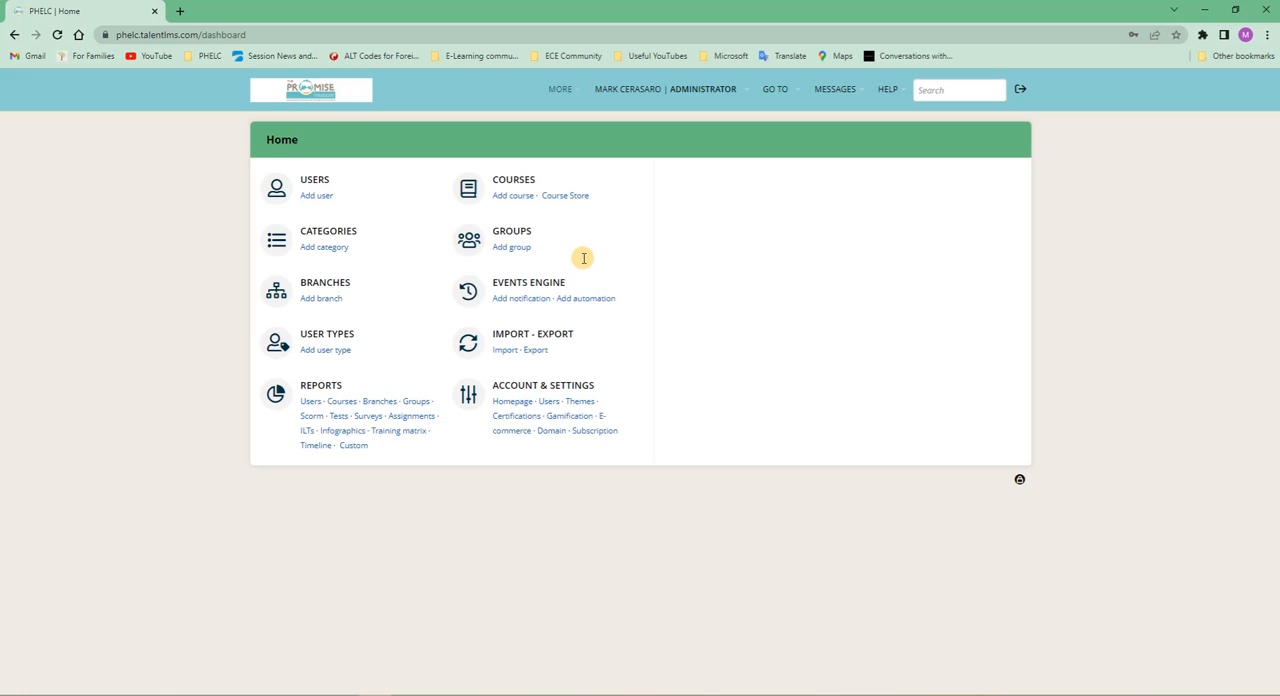
- View the course list and switch the account role from administrator to instructor
{"action": "left_click", "coordinate": [514, 180]}
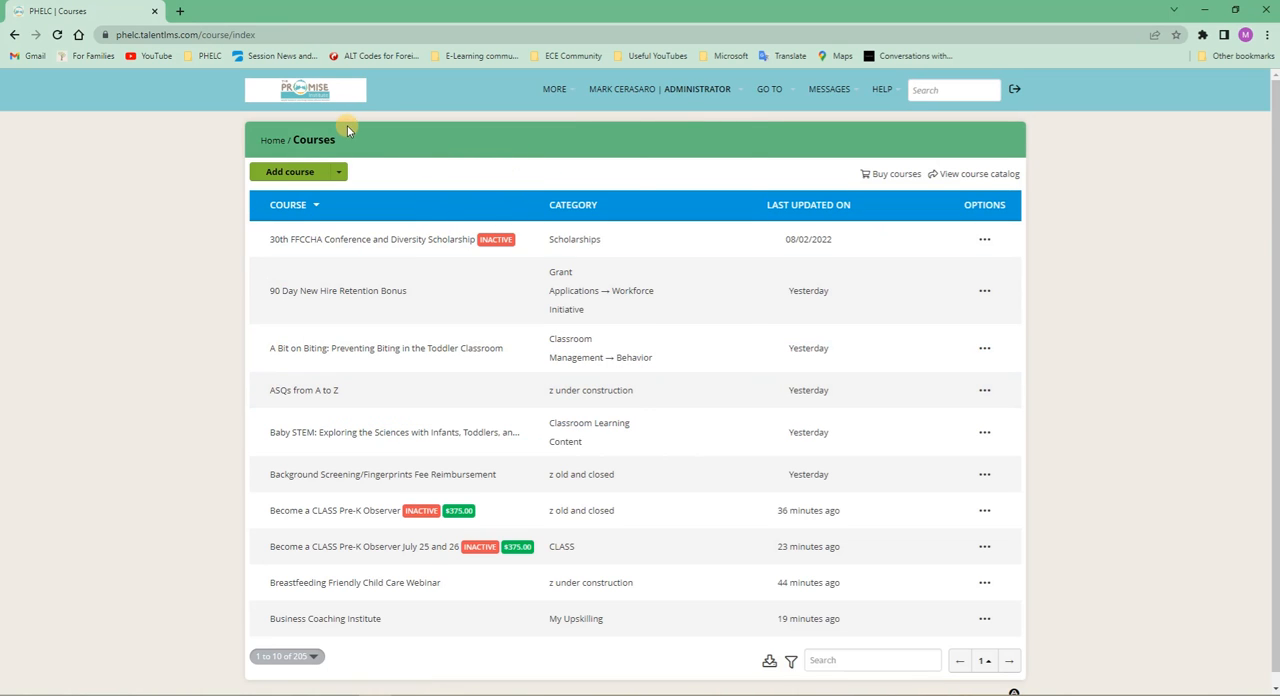
{"action": "left_click", "coordinate": [690, 89]}
{"action": "left_click", "coordinate": [673, 129]}
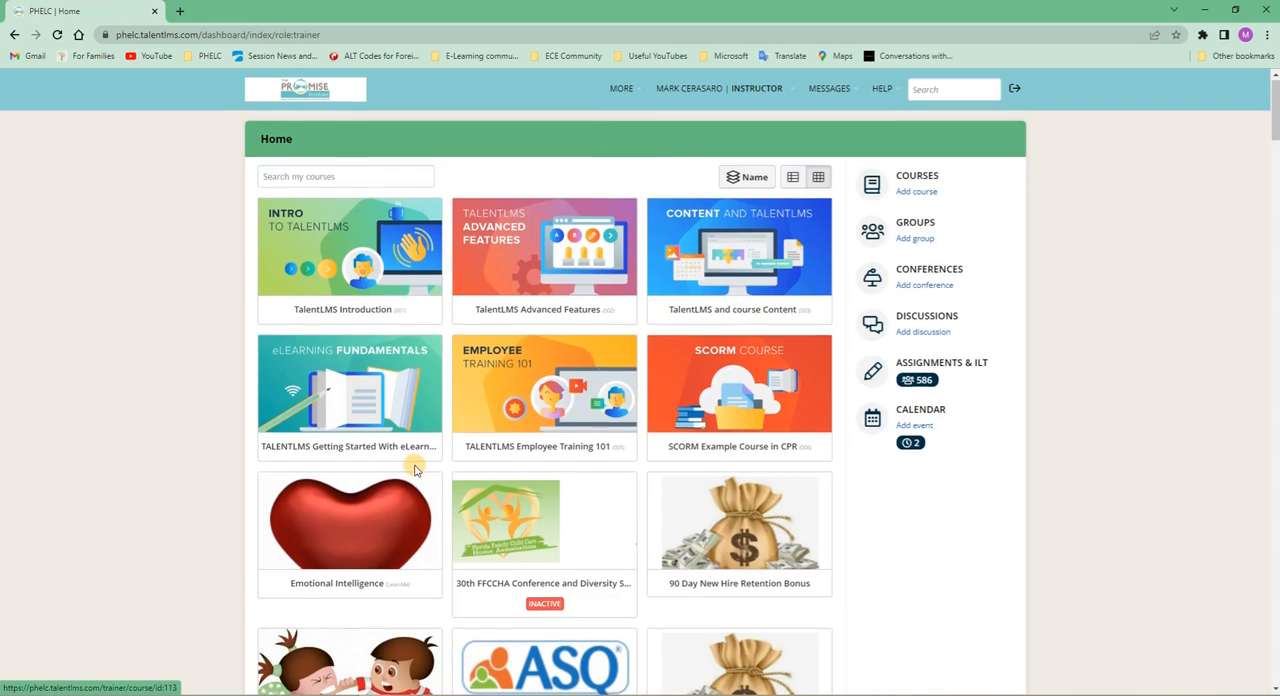
- Search the instructor's courses for "lion"
{"action": "scroll", "coordinate": [532, 533], "scroll_direction": "down", "scroll_amount": 9}
{"action": "scroll", "coordinate": [532, 533], "scroll_direction": "down", "scroll_amount": 20}
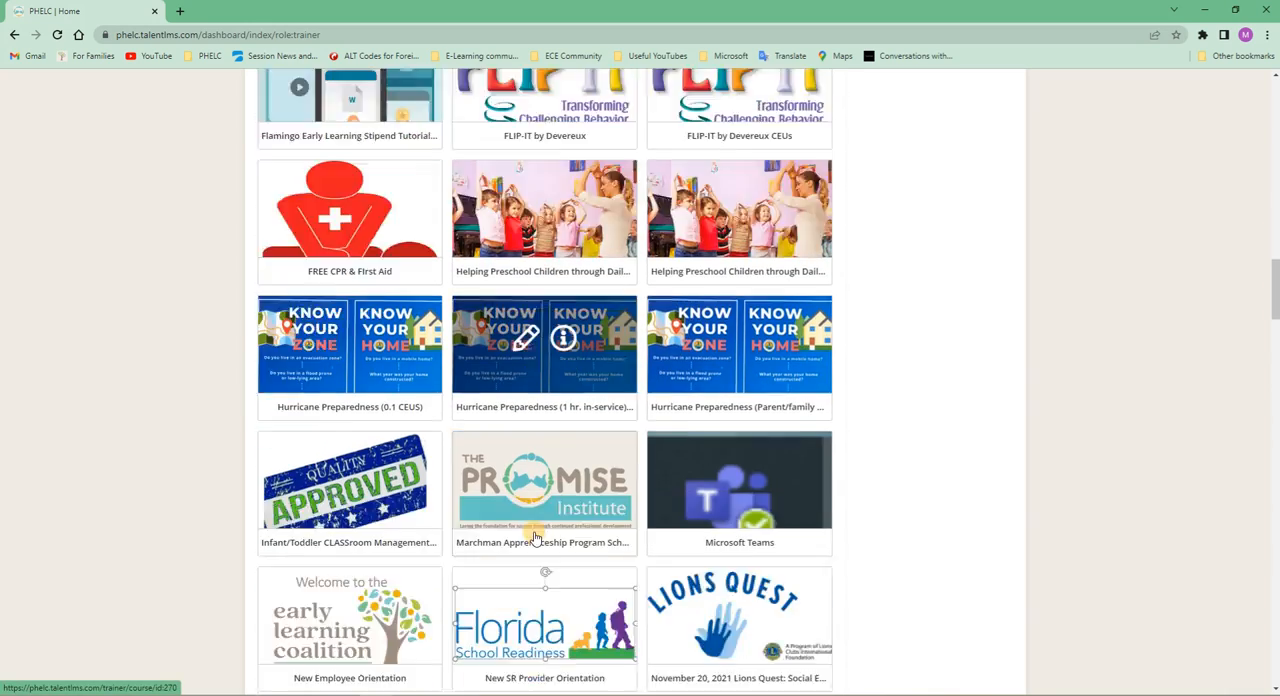
{"action": "scroll", "coordinate": [535, 542], "scroll_direction": "down", "scroll_amount": 14}
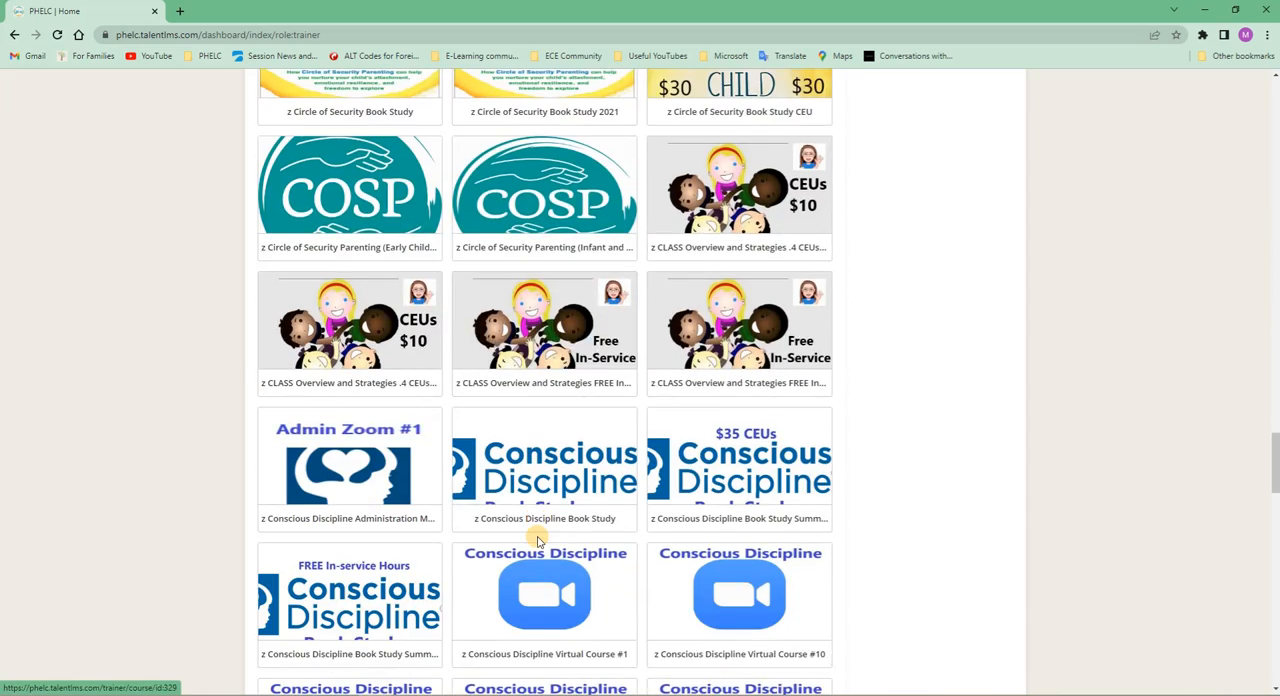
{"action": "left_click", "coordinate": [300, 173]}
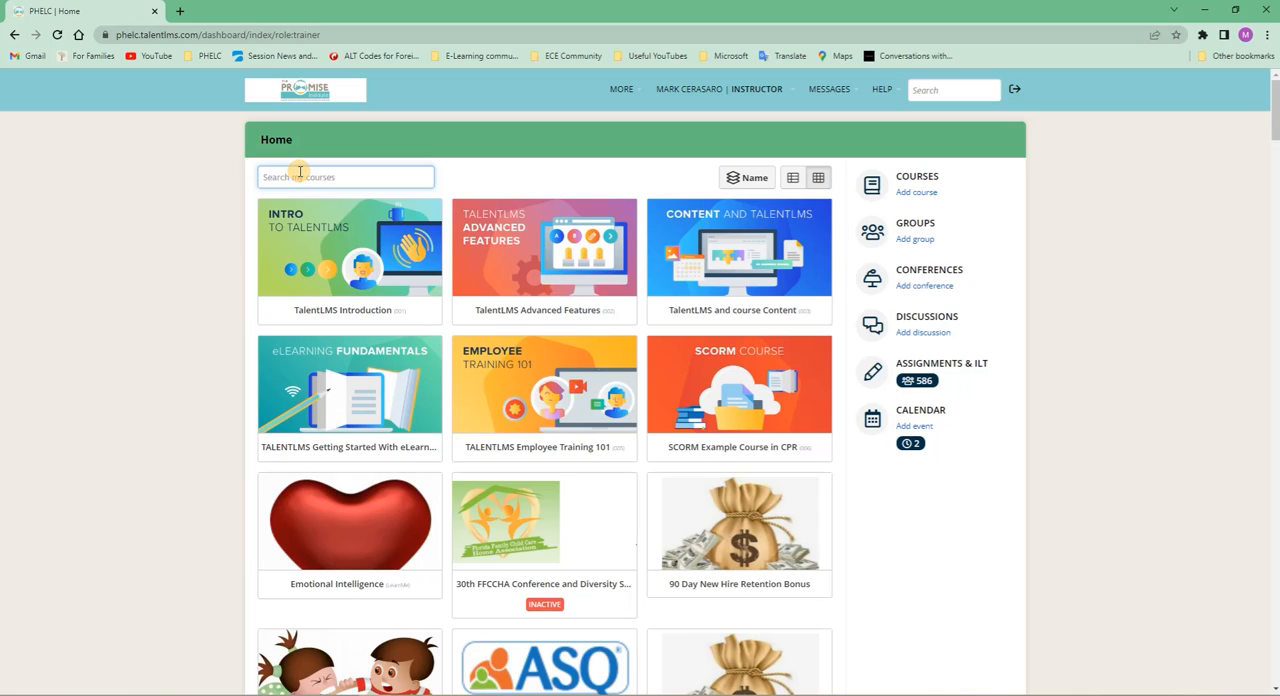
{"action": "type", "text": "lion"}
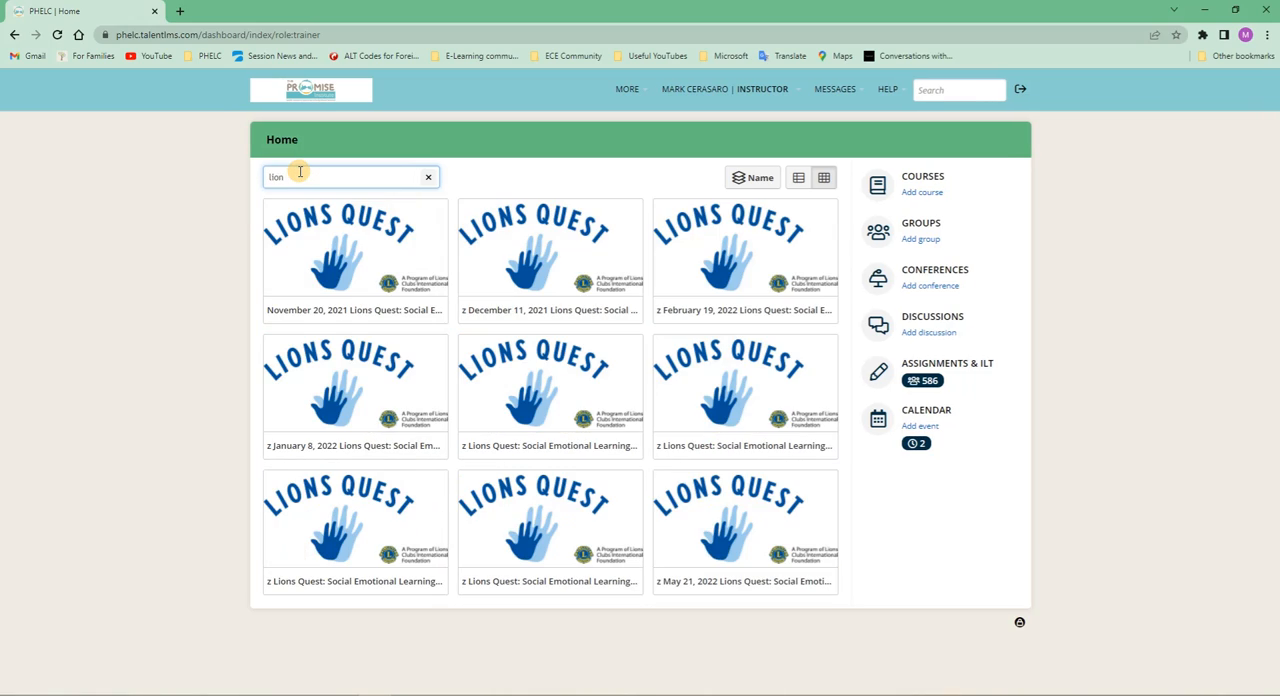
{"action": "left_click", "coordinate": [357, 310]}
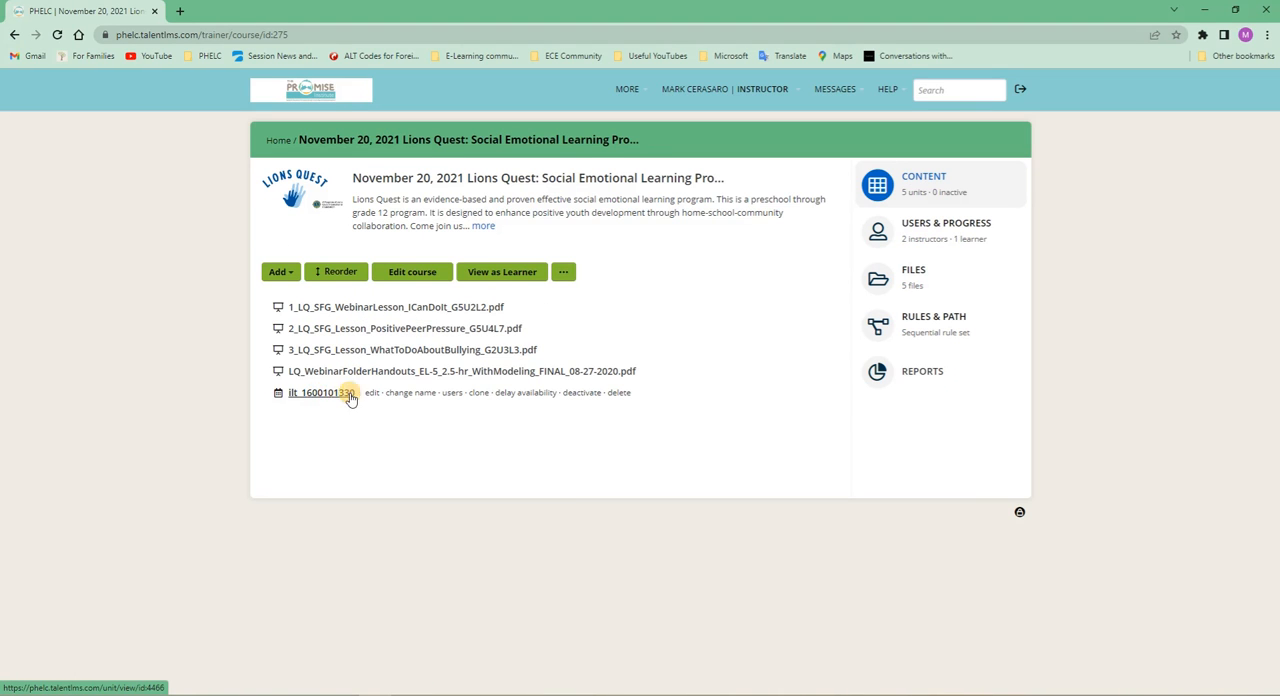
{"action": "left_click", "coordinate": [333, 393]}
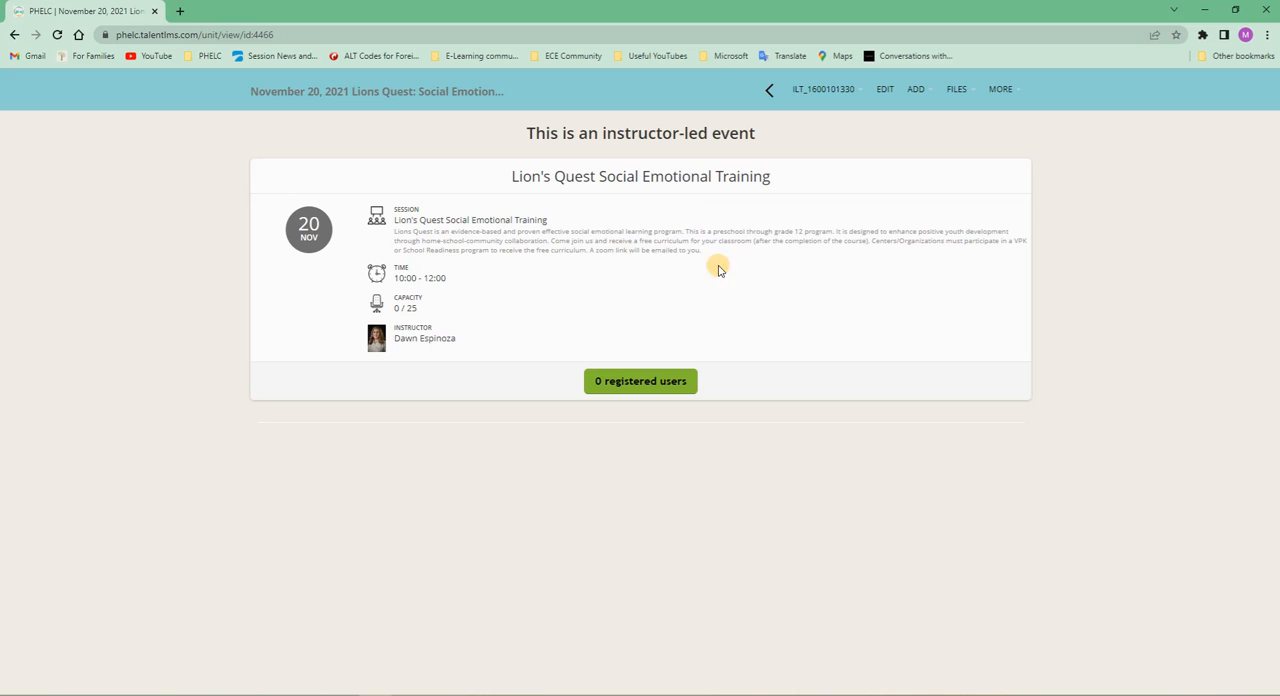
{"action": "left_click", "coordinate": [885, 91]}
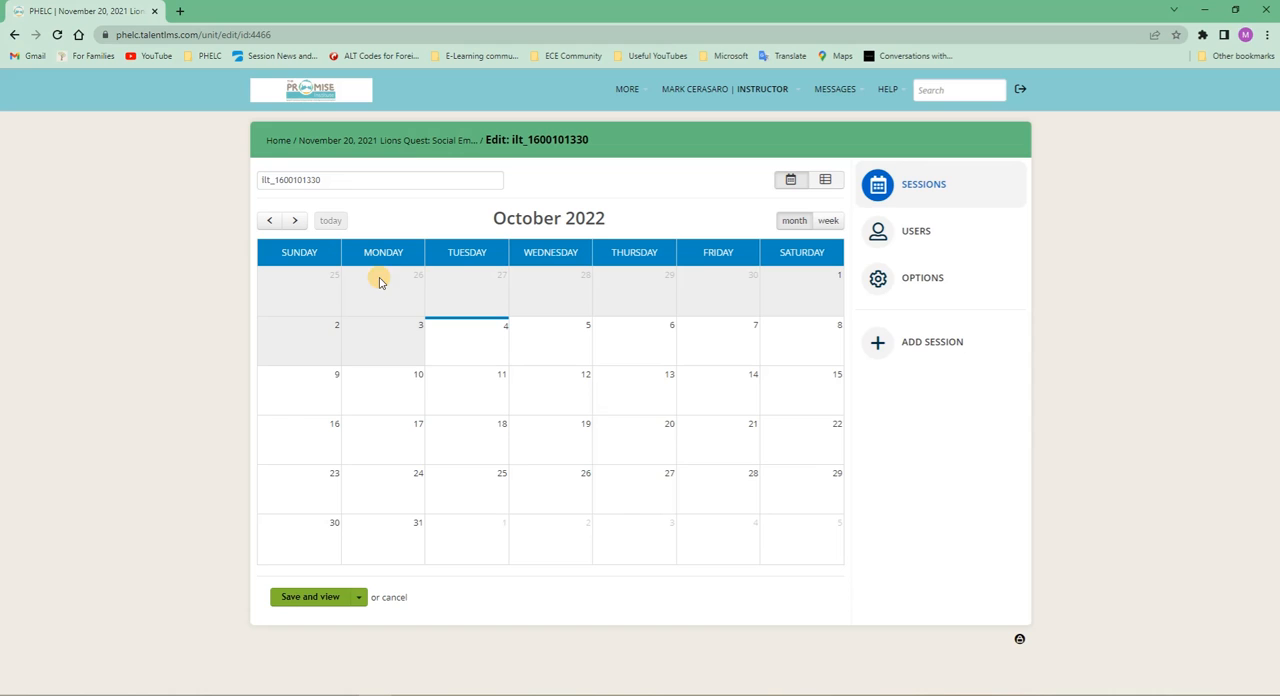
- Look through the session calendar's earlier months for existing sessions and return to October 2022
{"action": "left_click", "coordinate": [268, 221]}
{"action": "left_click", "coordinate": [268, 222]}
{"action": "left_click", "coordinate": [268, 221]}
{"action": "left_click", "coordinate": [268, 221]}
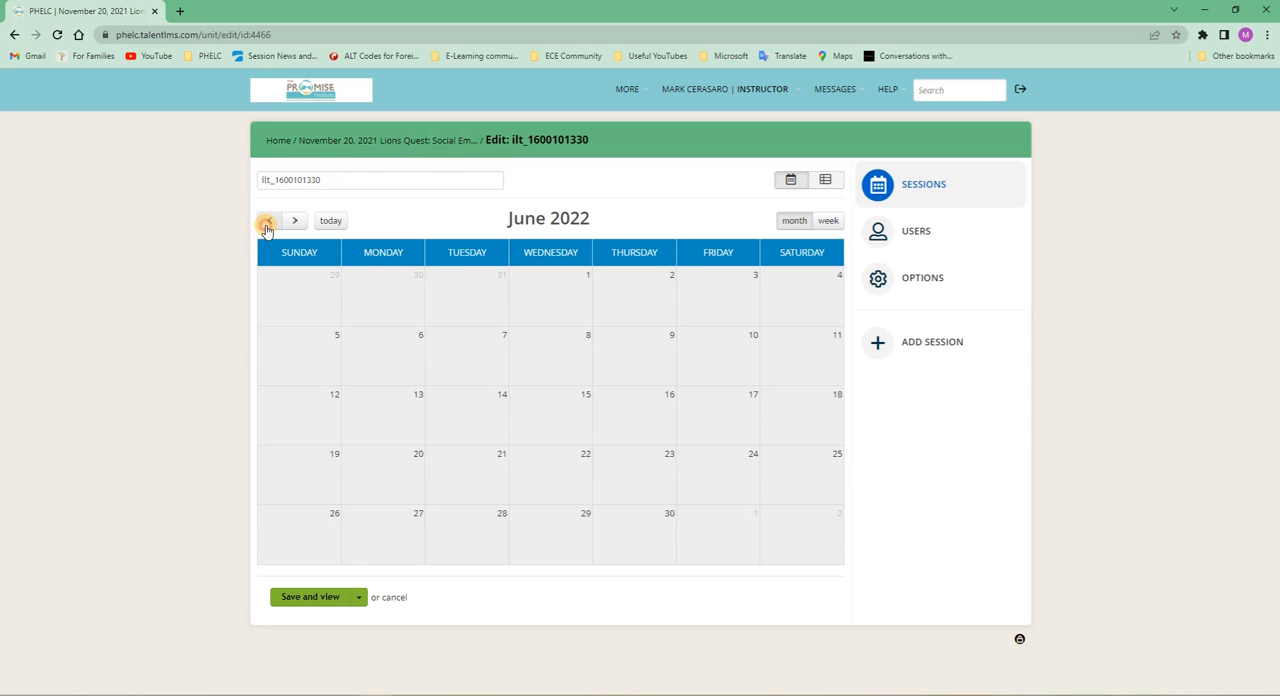
{"action": "left_click", "coordinate": [268, 221]}
{"action": "left_click", "coordinate": [268, 221]}
{"action": "left_click", "coordinate": [268, 221]}
{"action": "left_click", "coordinate": [268, 221]}
{"action": "left_click", "coordinate": [295, 221]}
{"action": "left_click", "coordinate": [295, 221]}
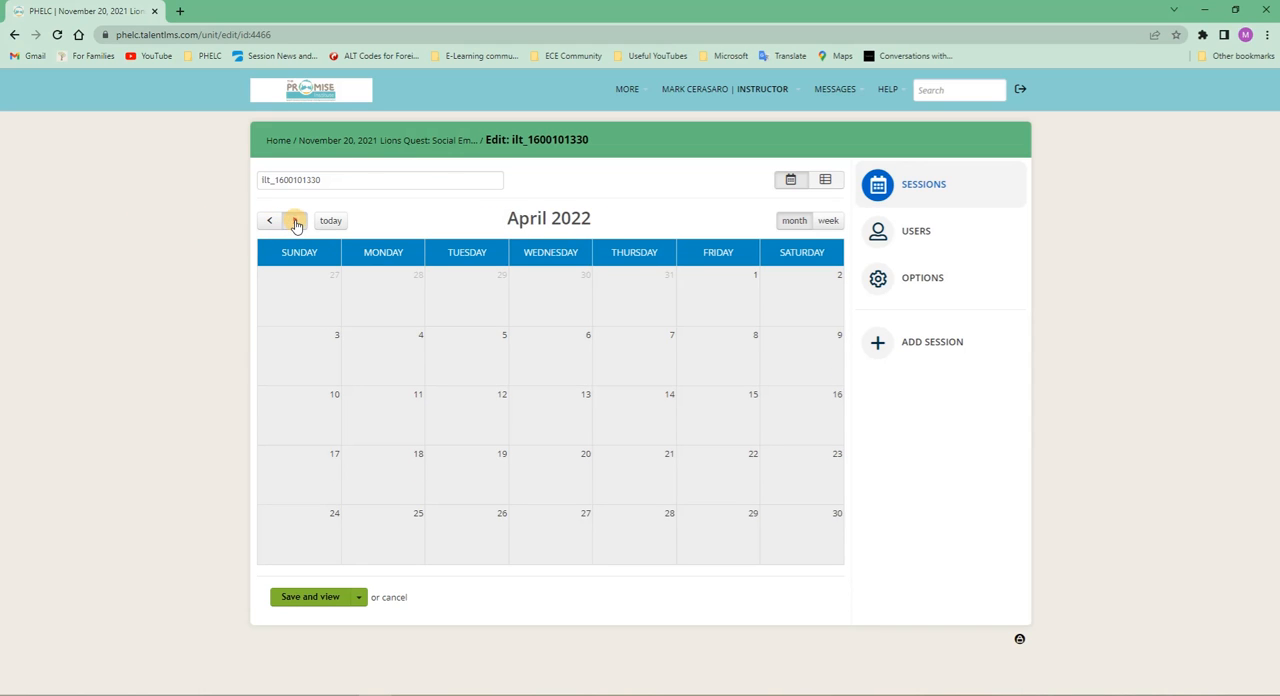
{"action": "left_click", "coordinate": [295, 221]}
{"action": "left_click", "coordinate": [295, 221]}
{"action": "left_click", "coordinate": [295, 221]}
{"action": "left_click", "coordinate": [295, 221]}
{"action": "left_click", "coordinate": [295, 221]}
{"action": "left_click", "coordinate": [295, 221]}
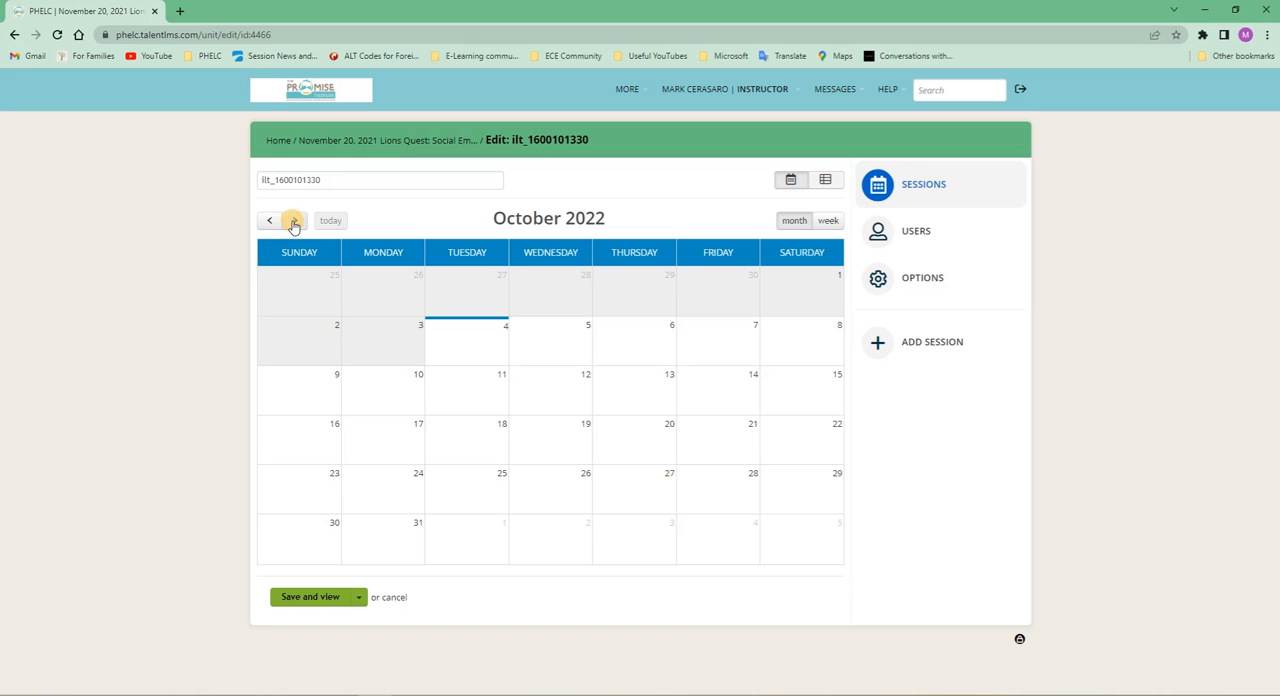
- Create a session on 10/20/2022 named "new test session" with a capacity of 1, and review the instructor choices
{"action": "left_click", "coordinate": [650, 430]}
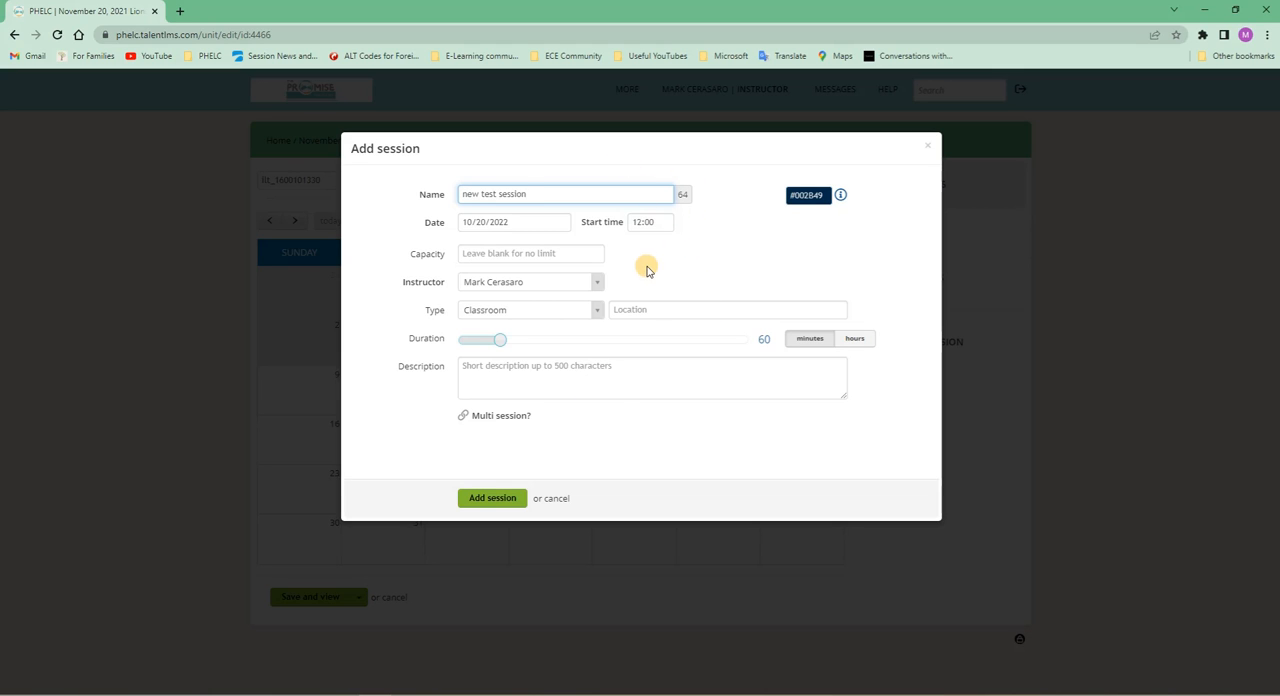
{"action": "left_click", "coordinate": [494, 256]}
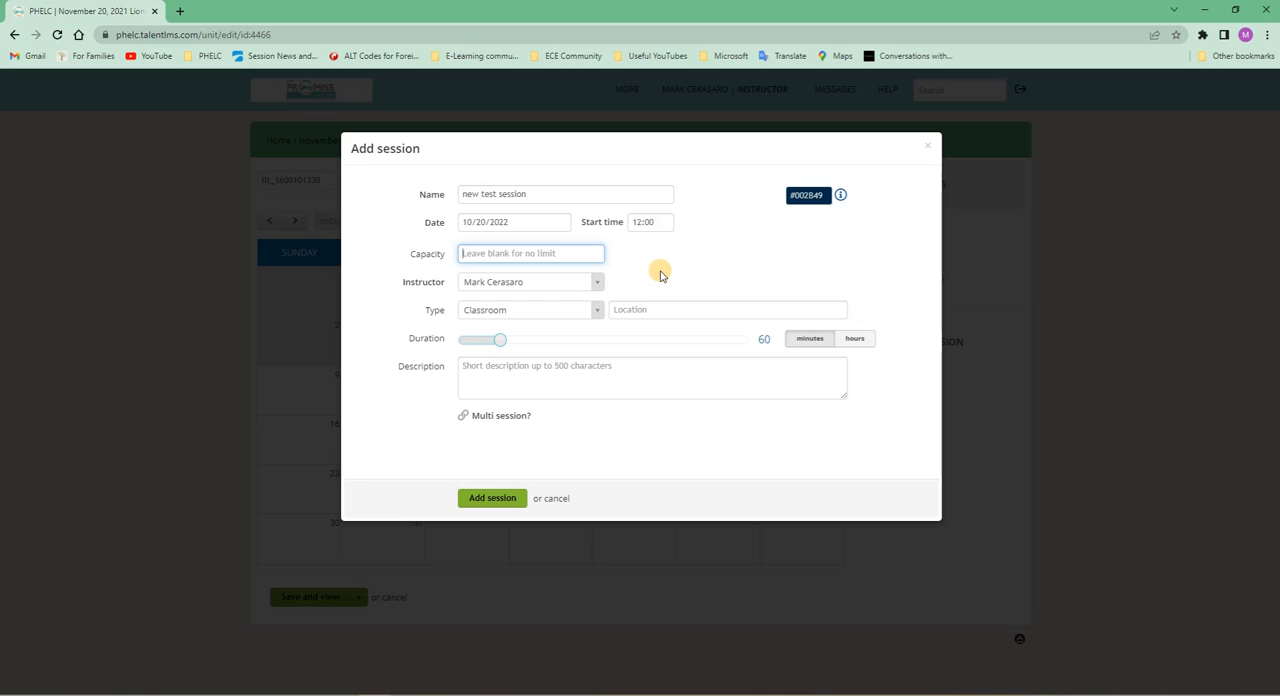
{"action": "type", "text": "1"}
{"action": "left_click", "coordinate": [697, 266]}
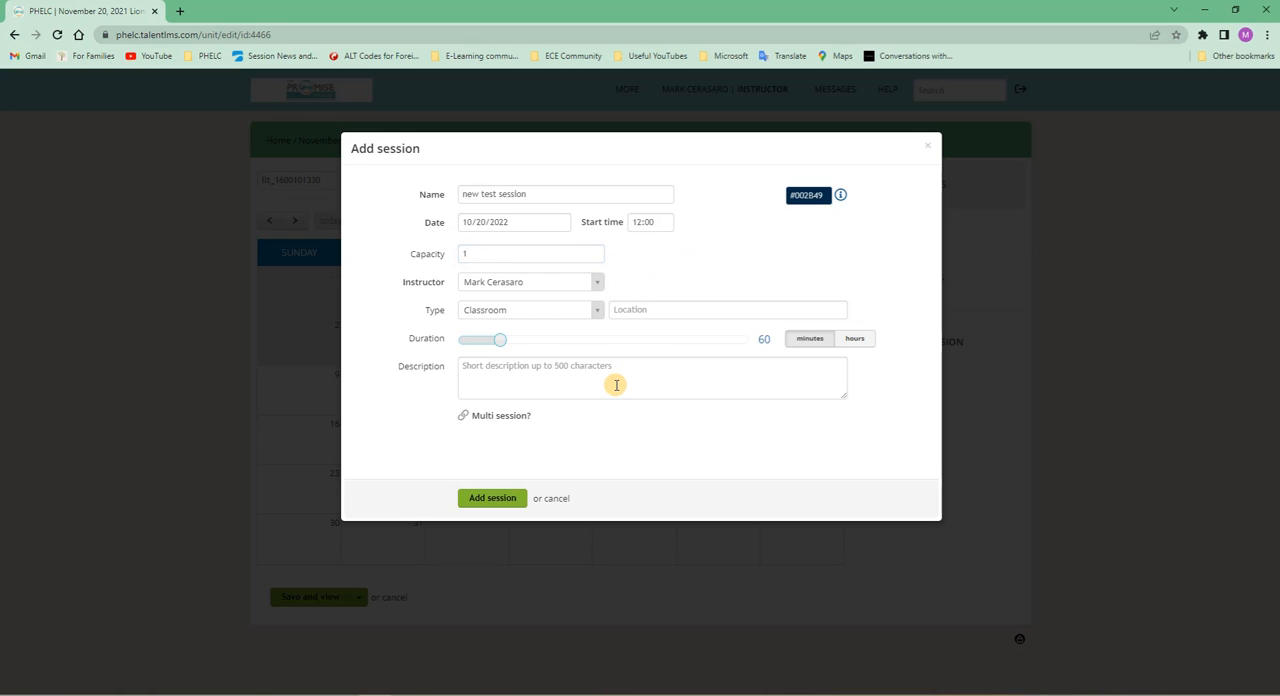
{"action": "left_click", "coordinate": [596, 282]}
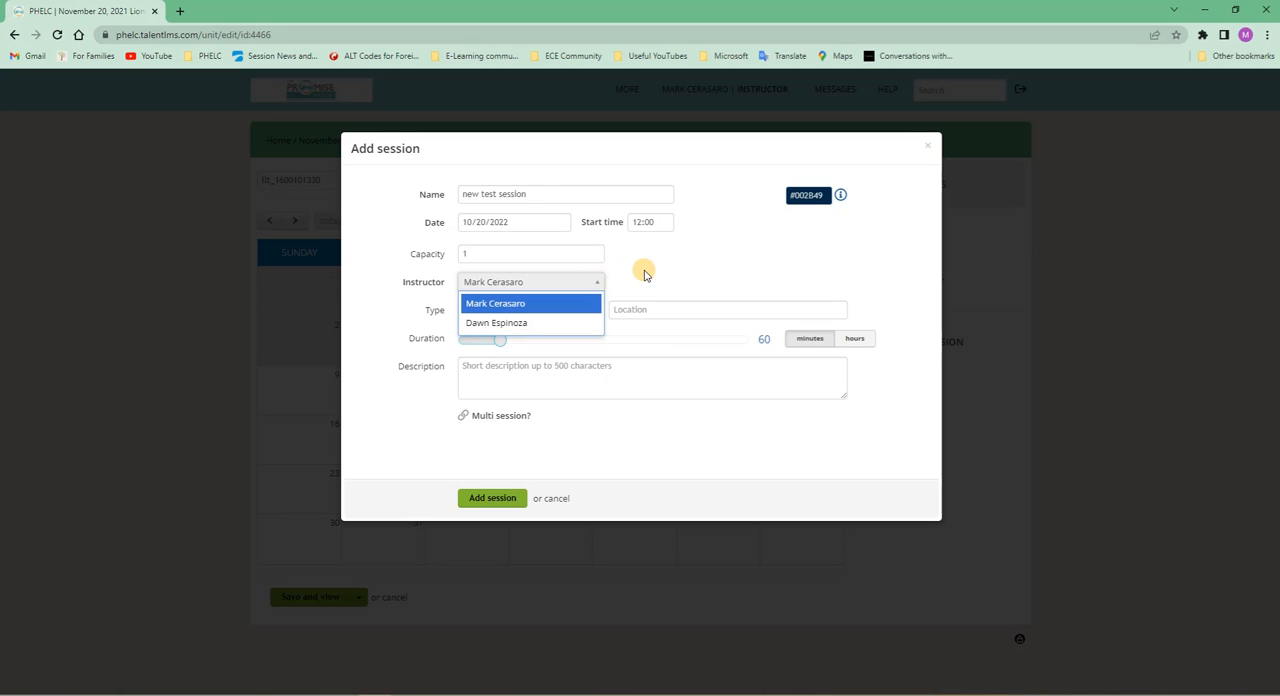
{"action": "left_click", "coordinate": [643, 271]}
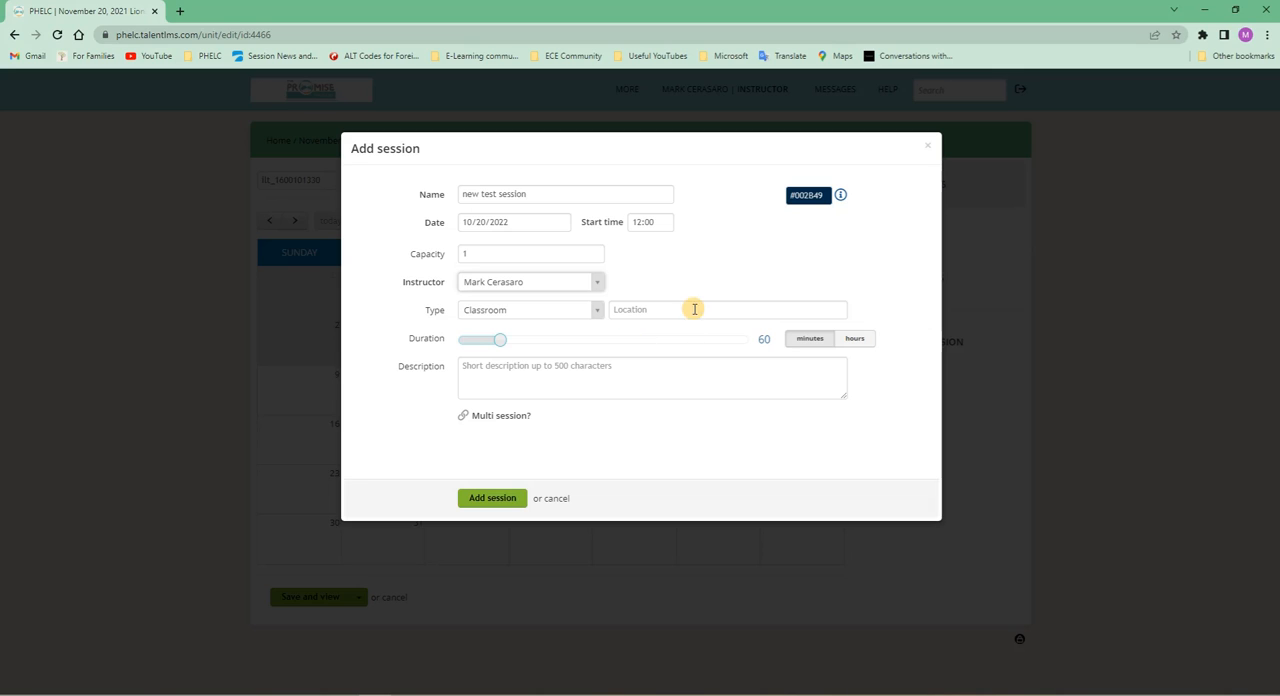
- Enter the description "zoom link is right here folks! Copy and paste!!" and add the session to the calendar
{"action": "left_click", "coordinate": [562, 385]}
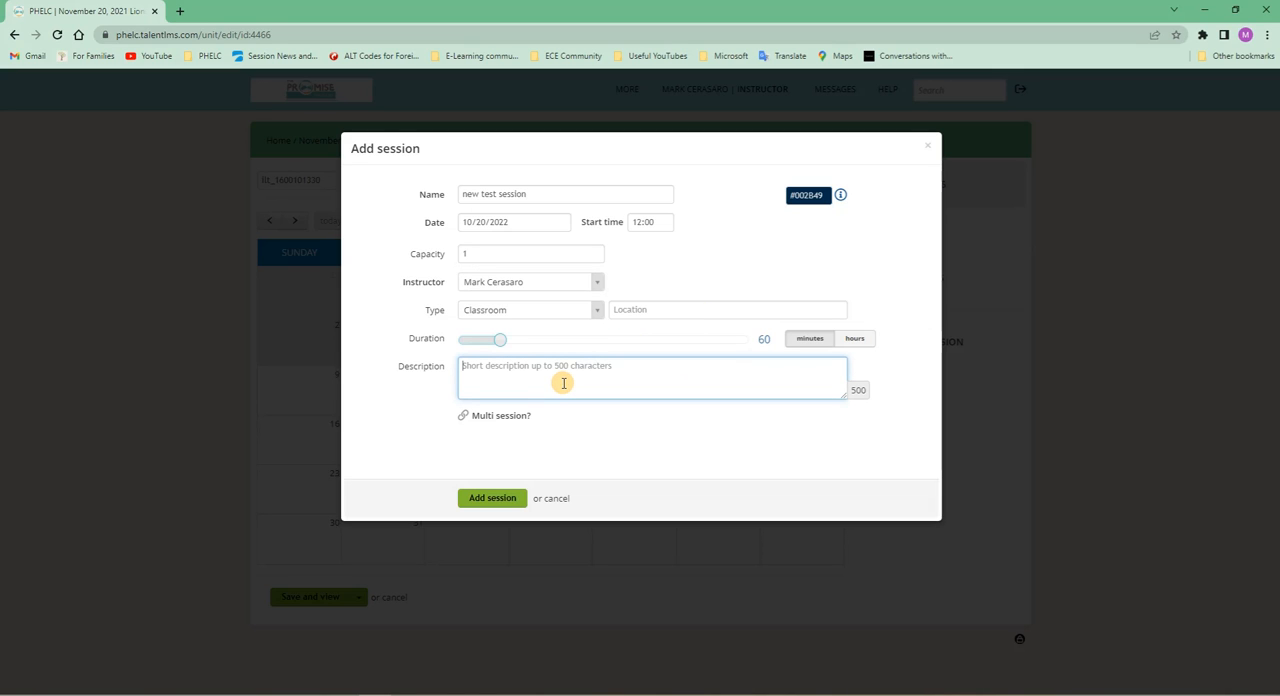
{"action": "type", "text": "zoo"}
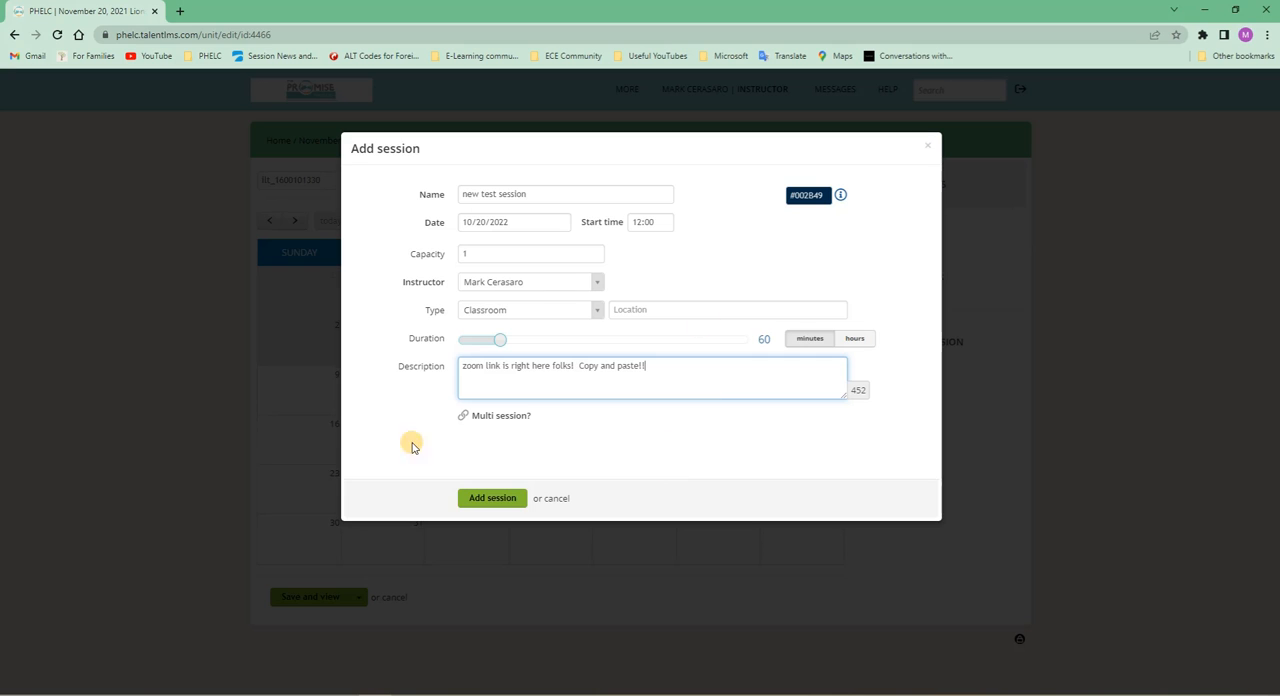
{"action": "left_click", "coordinate": [480, 497]}
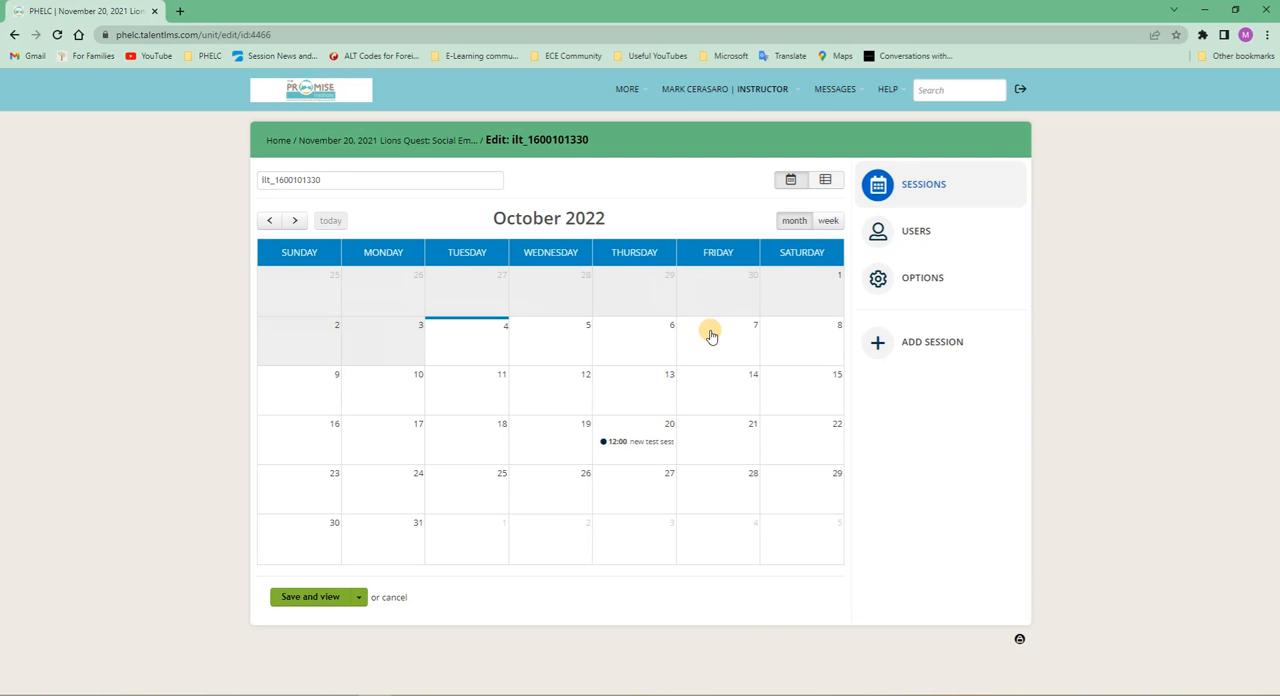
- Log out of the instructor account and log in to the learner account with its e-mail and account password
{"action": "left_click", "coordinate": [1020, 90]}
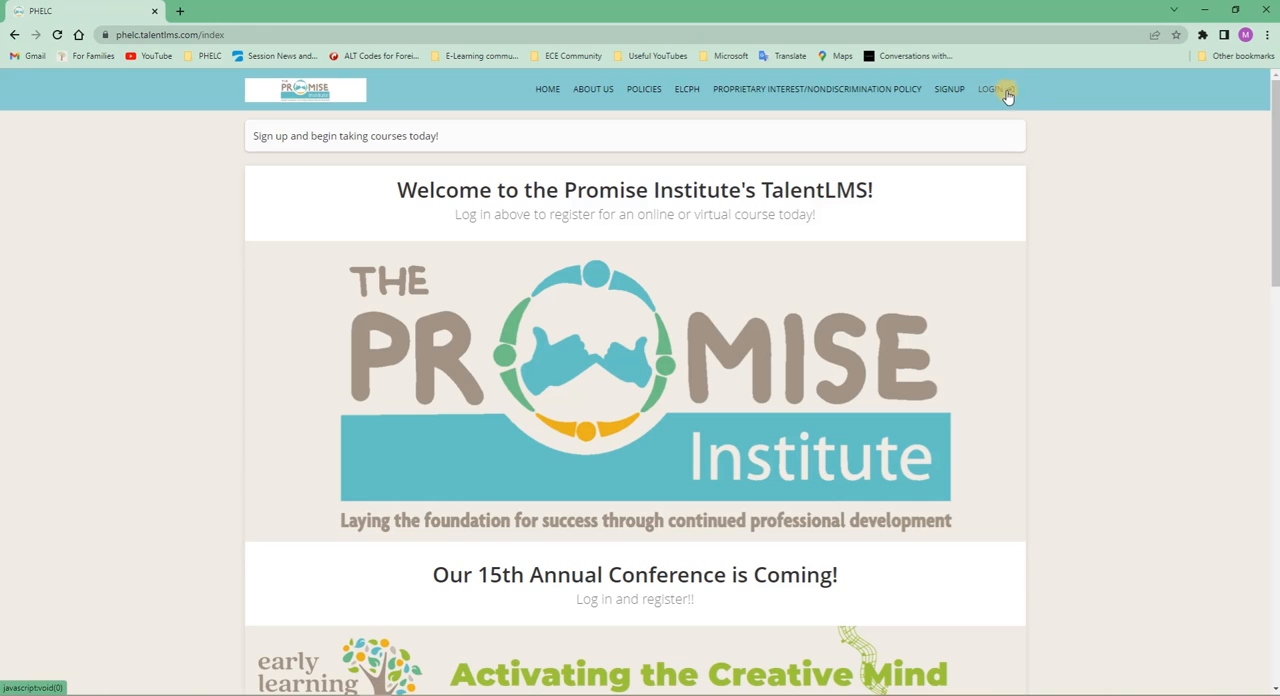
{"action": "left_click", "coordinate": [995, 90]}
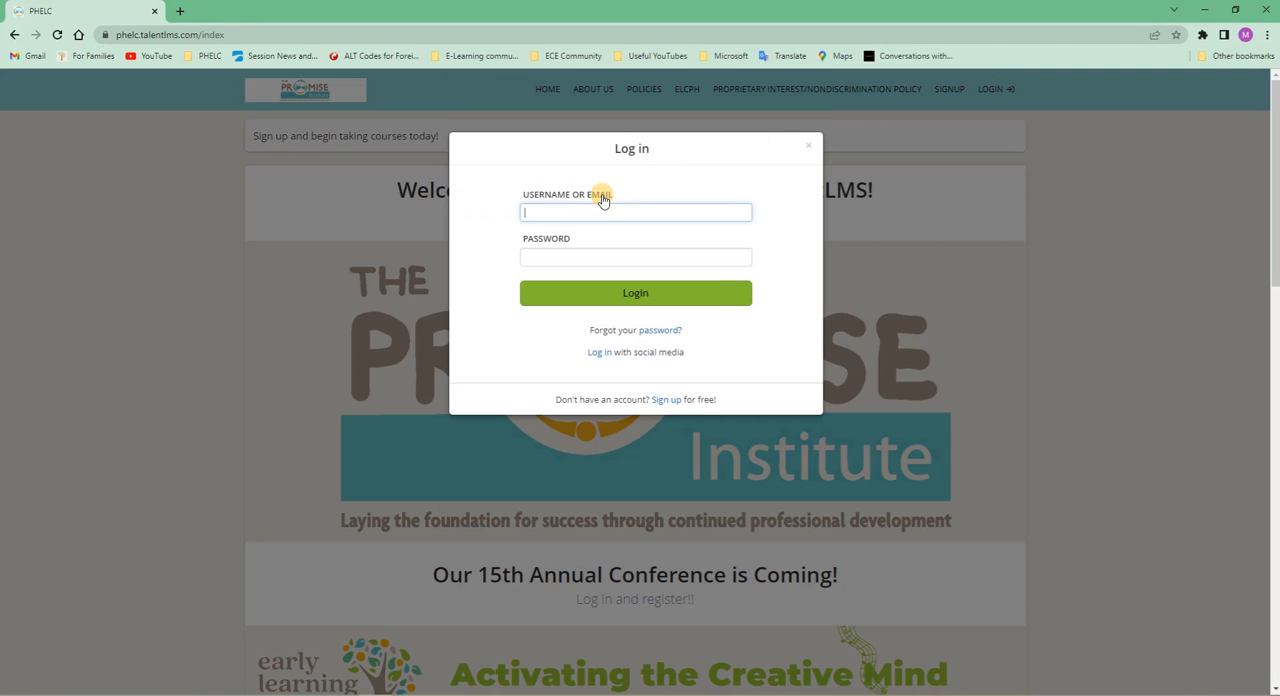
{"action": "left_click", "coordinate": [588, 210]}
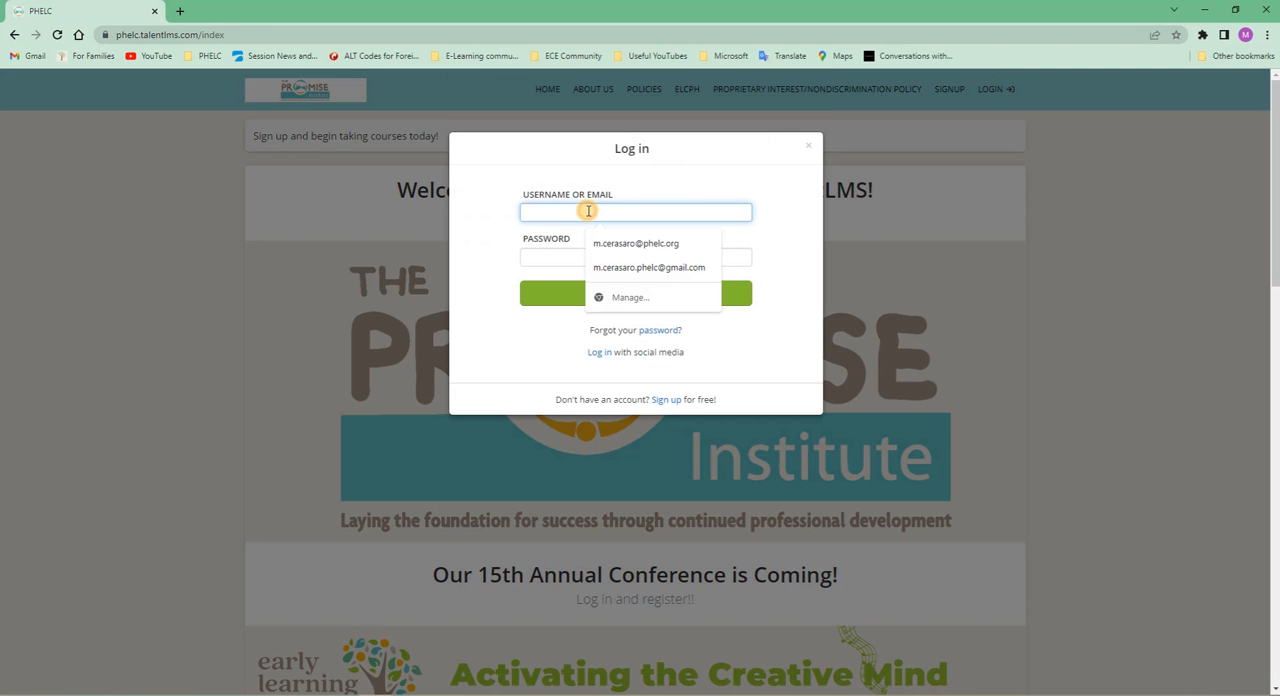
{"action": "left_click", "coordinate": [623, 268]}
{"action": "left_click", "coordinate": [598, 256]}
{"action": "type", "text": "•••••••••••••"}
{"action": "key", "text": "Return"}
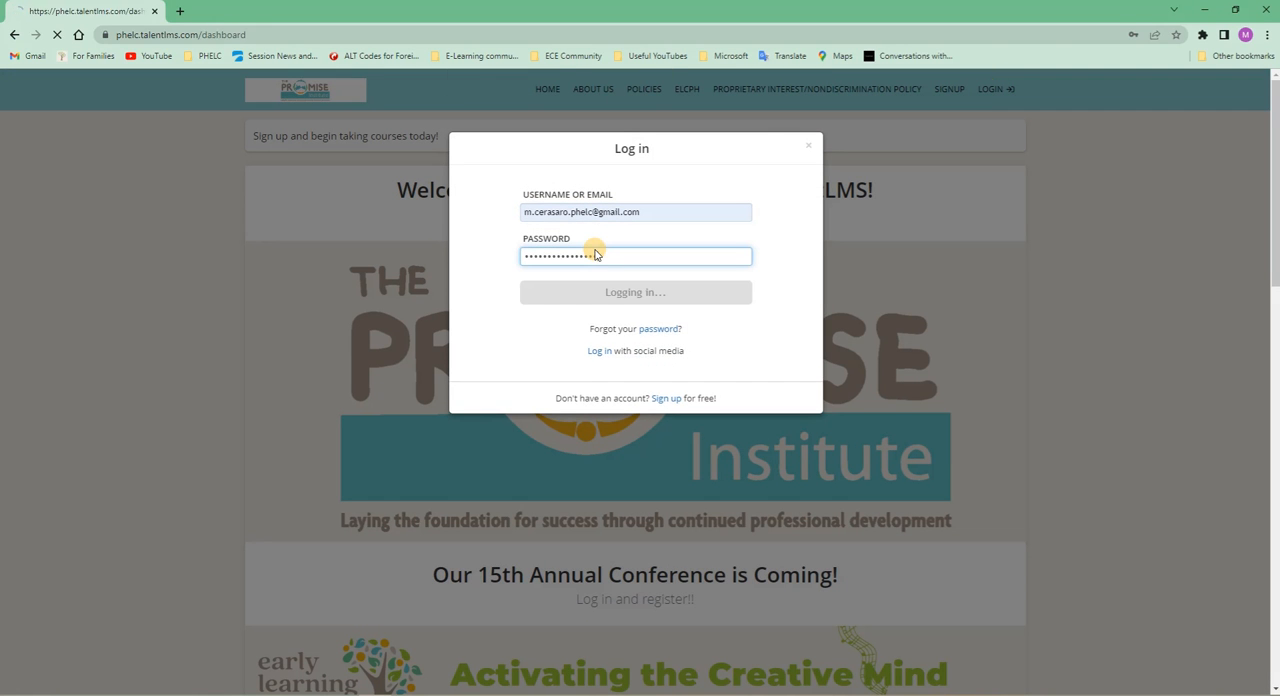
{"action": "scroll", "coordinate": [351, 531], "scroll_direction": "down", "scroll_amount": 3}
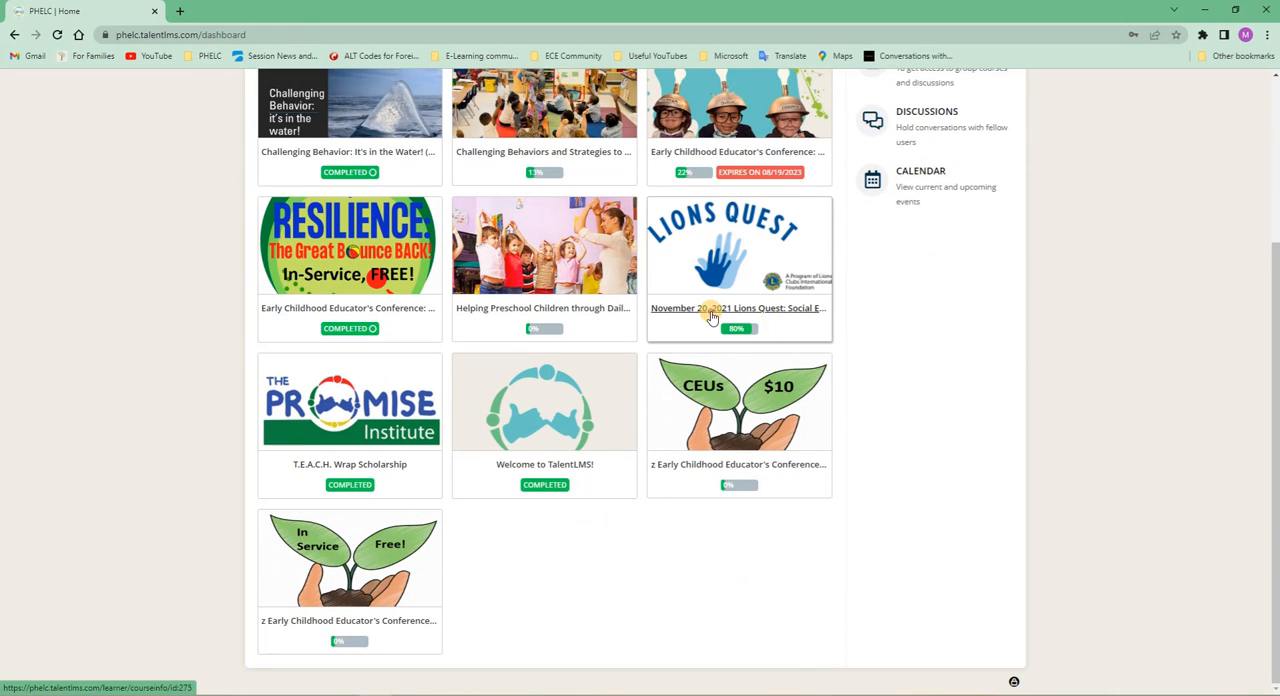
{"action": "left_click", "coordinate": [707, 297]}
{"action": "scroll", "coordinate": [697, 300], "scroll_direction": "down", "scroll_amount": 2}
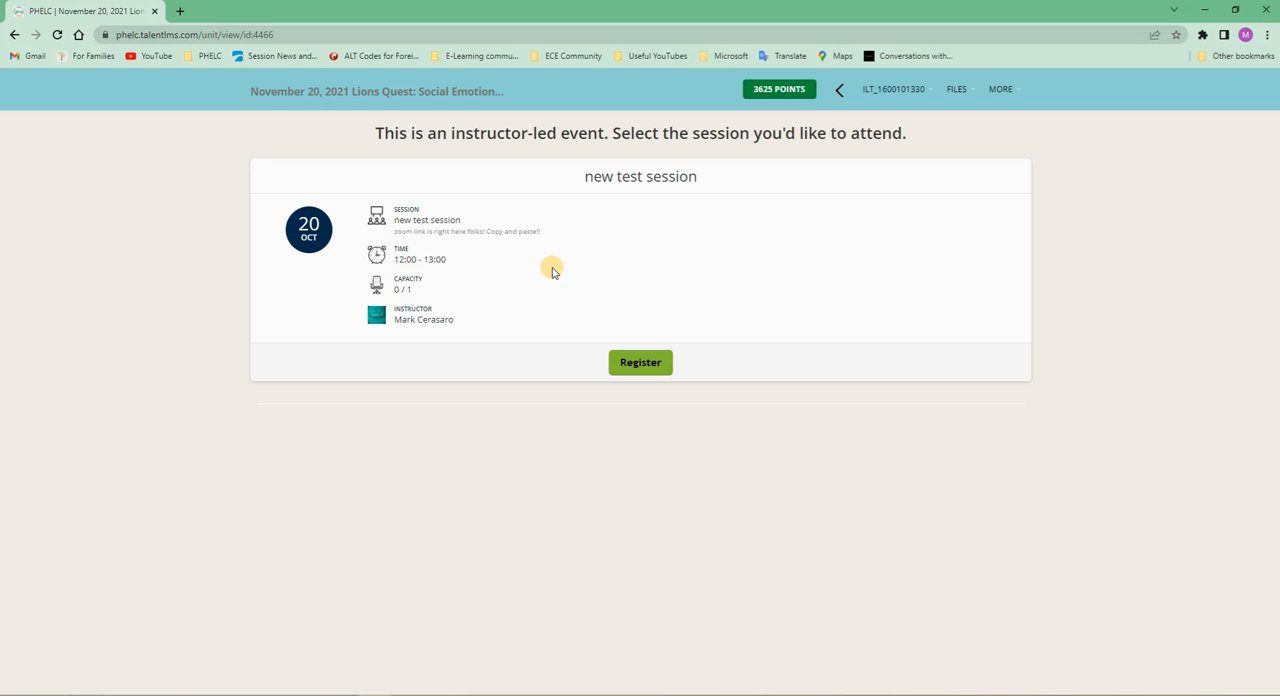
{"action": "left_click", "coordinate": [640, 370]}
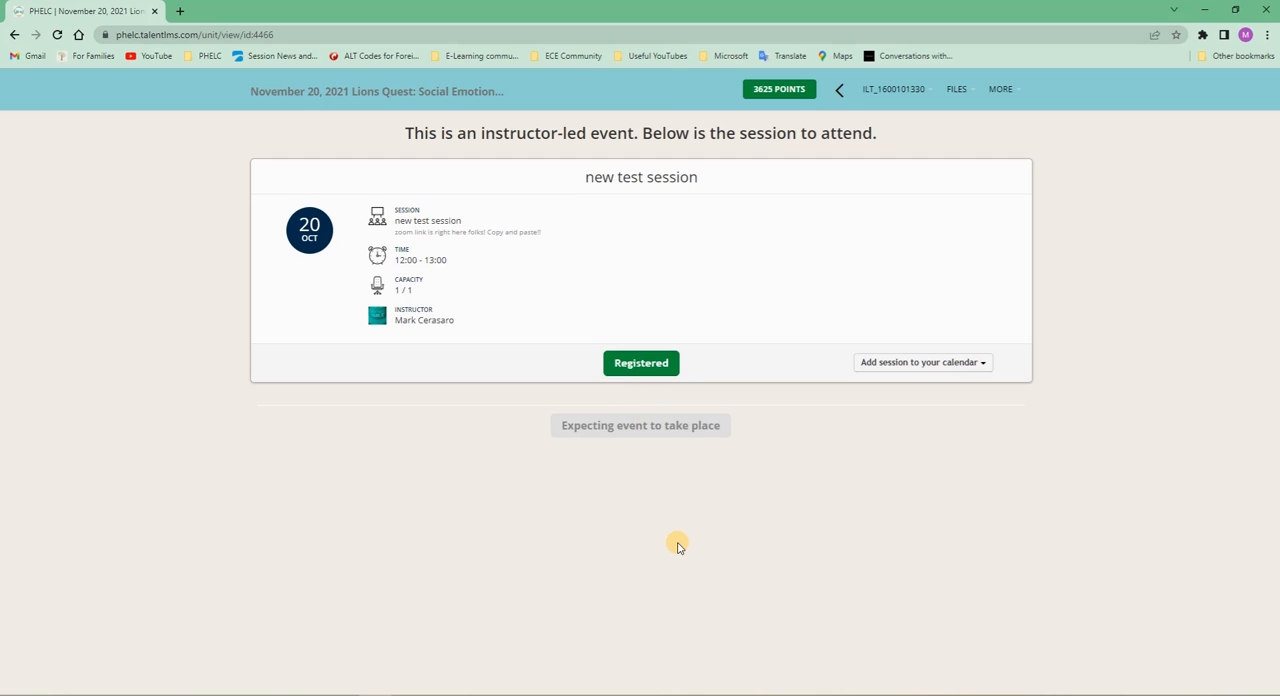
- Return to the Lions Quest course overview and review its description, content units, files and completion rules
{"action": "left_click", "coordinate": [340, 91]}
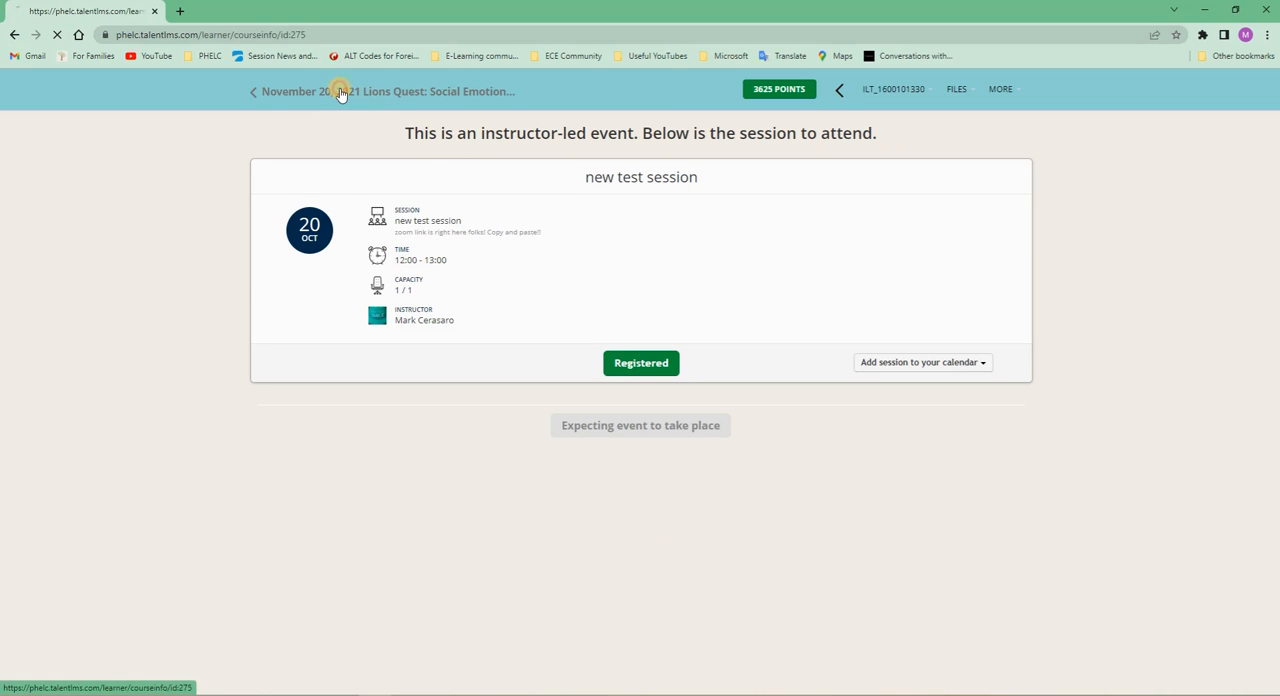
{"action": "scroll", "coordinate": [590, 530], "scroll_direction": "down", "scroll_amount": 2}
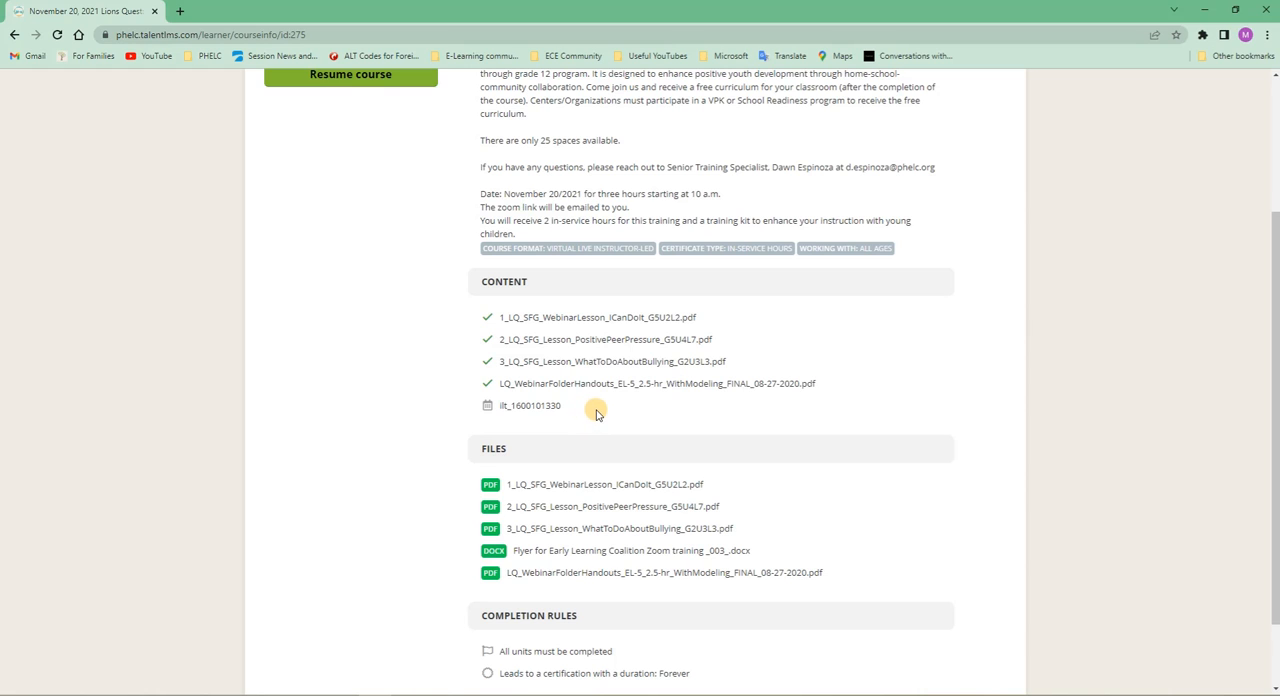
{"action": "scroll", "coordinate": [672, 400], "scroll_direction": "down", "scroll_amount": 1}
{"action": "scroll", "coordinate": [672, 400], "scroll_direction": "down", "scroll_amount": 2}
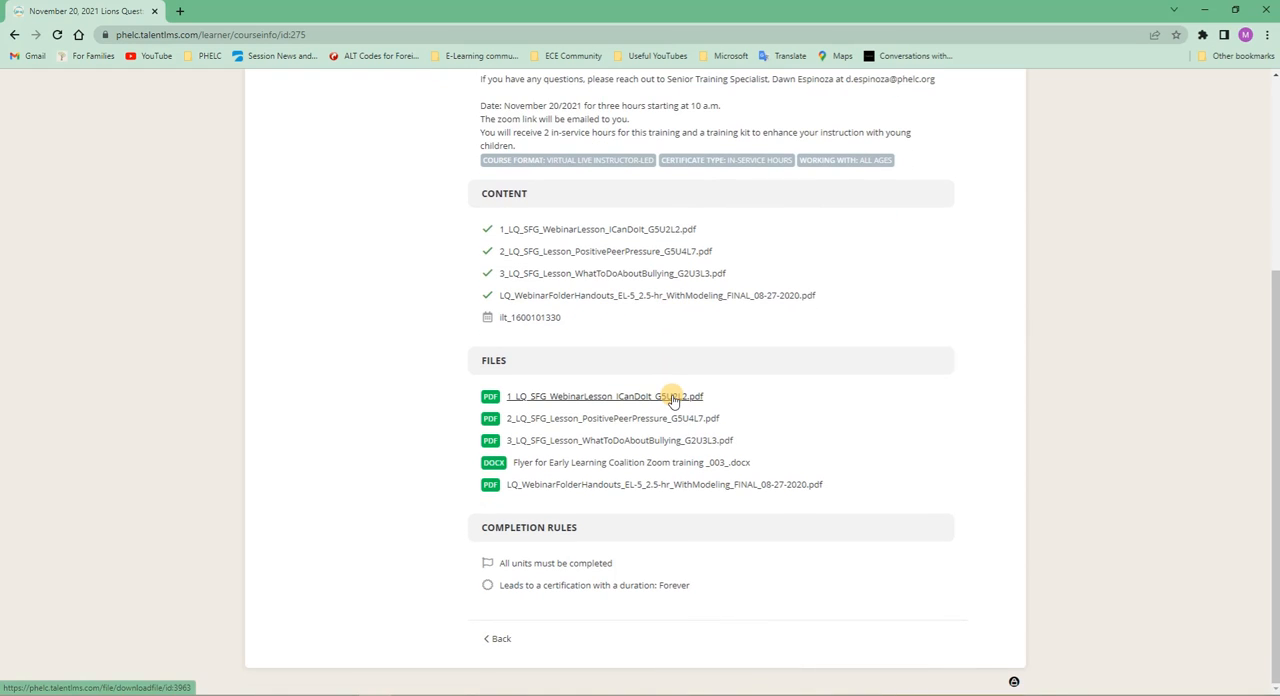
{"action": "scroll", "coordinate": [634, 405], "scroll_direction": "up", "scroll_amount": 2}
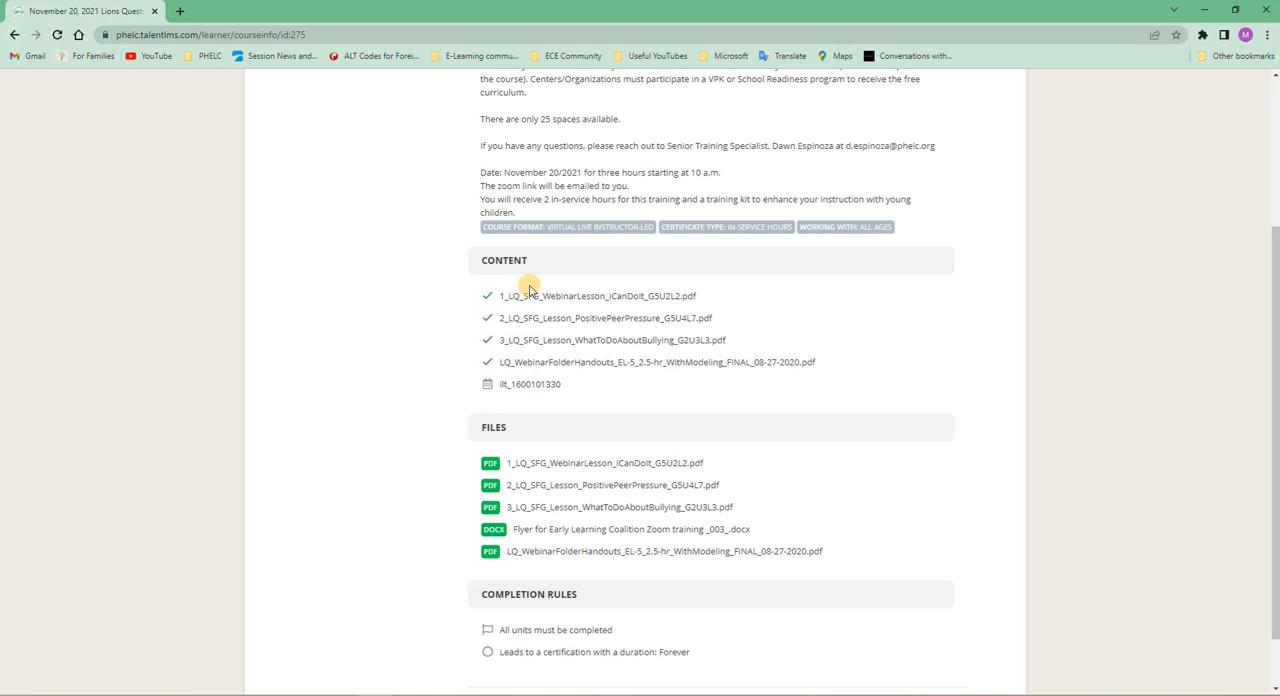
{"action": "scroll", "coordinate": [530, 290], "scroll_direction": "up", "scroll_amount": 2}
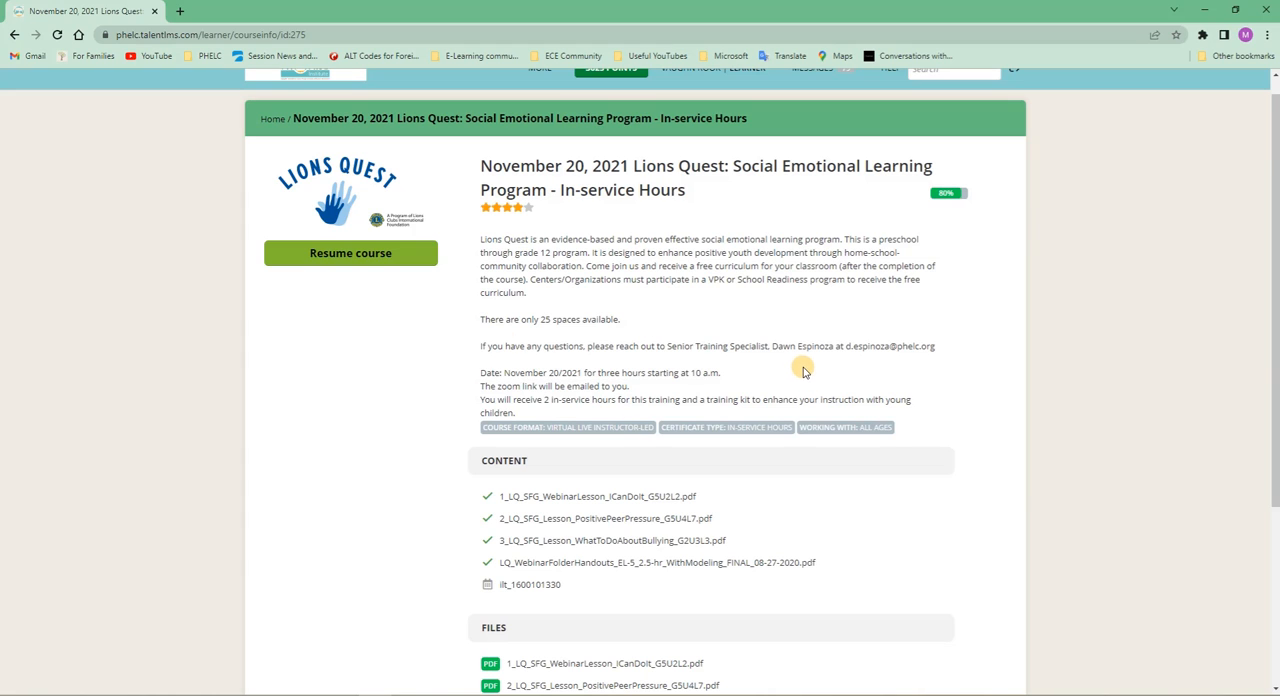
{"action": "scroll", "coordinate": [797, 343], "scroll_direction": "up", "scroll_amount": 1}
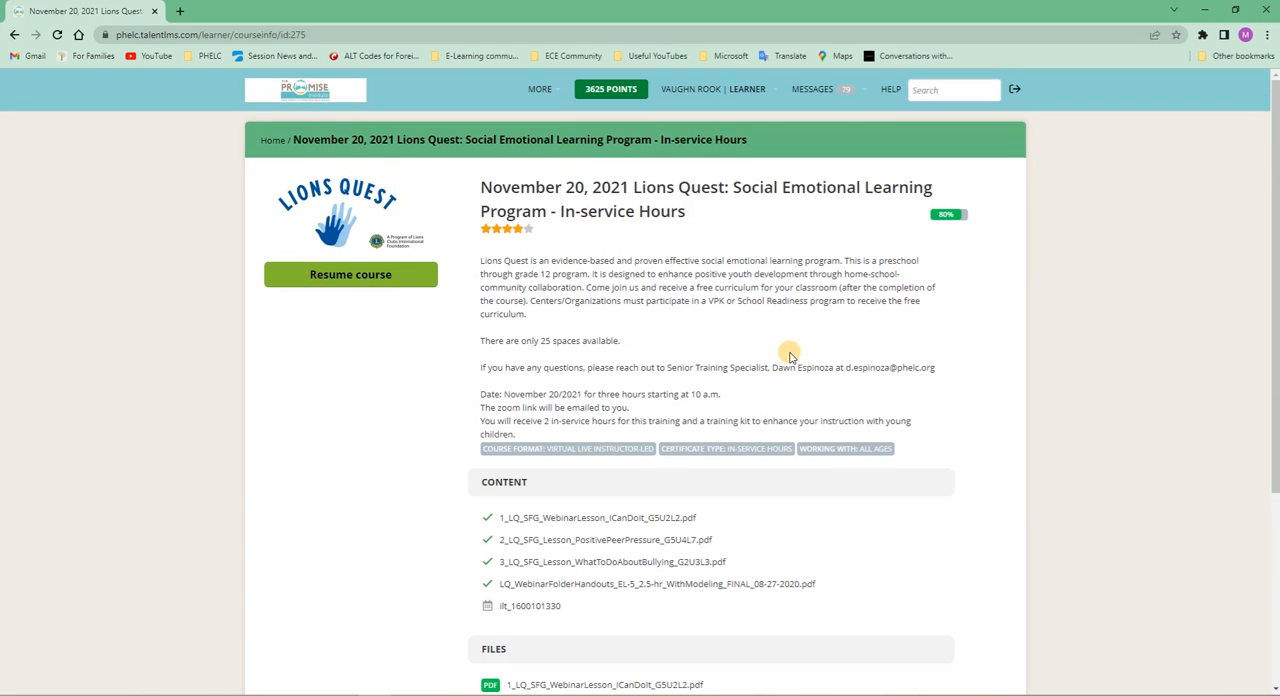